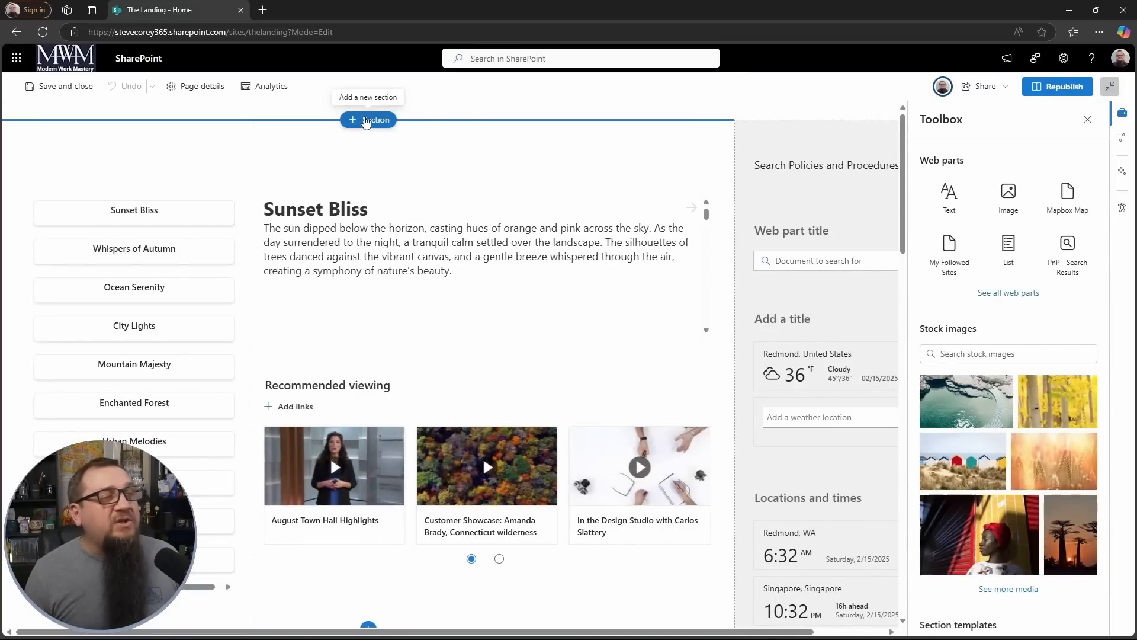
Step: Add a flexible section at the start of the page and insert the stock image of fanned book pages into it
left_click(366, 122)
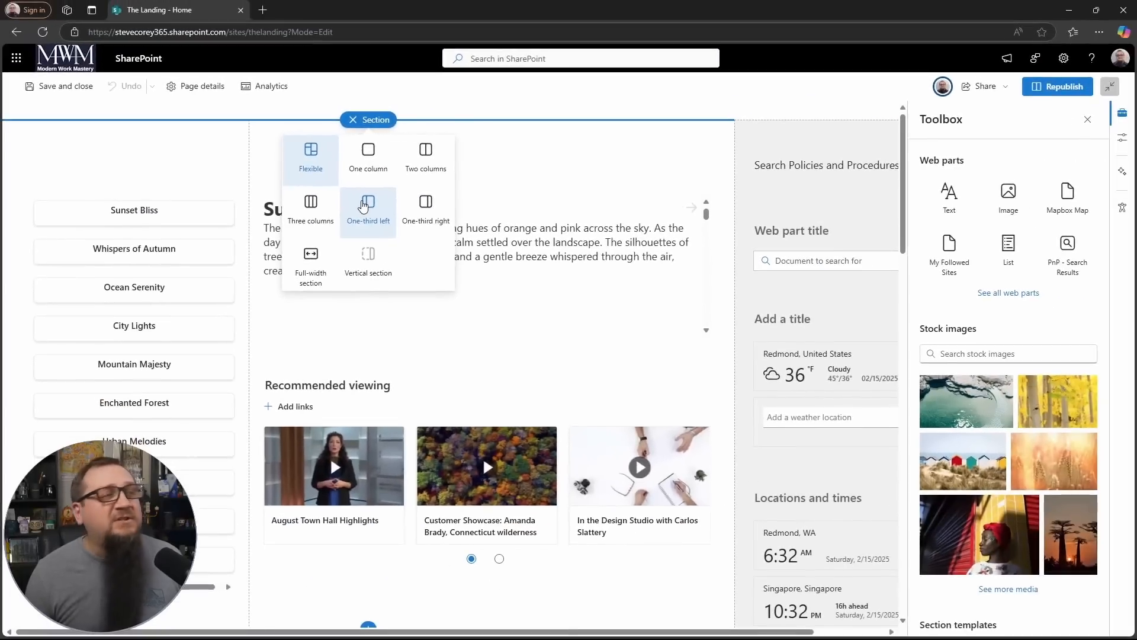
left_click(310, 155)
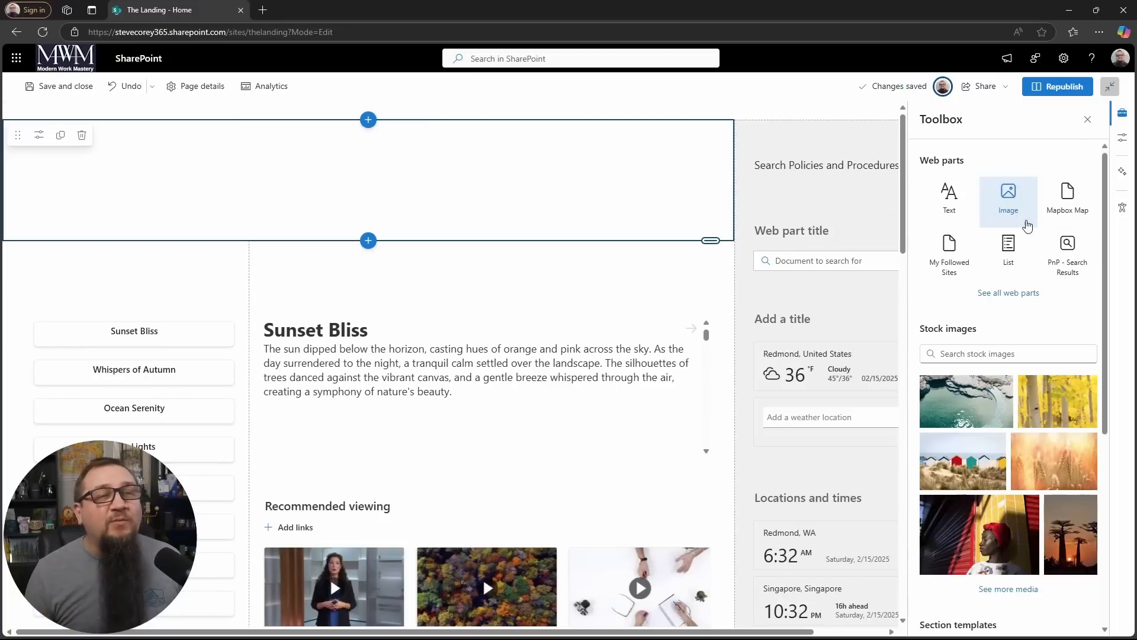
left_click_drag(1015, 213, 410, 148)
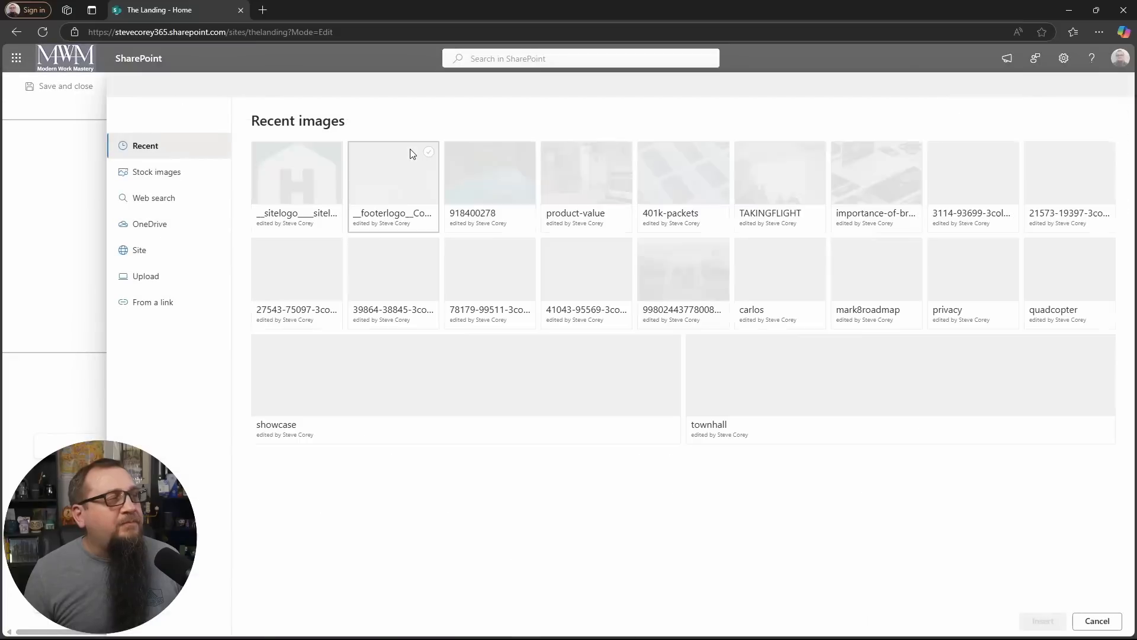
left_click(158, 172)
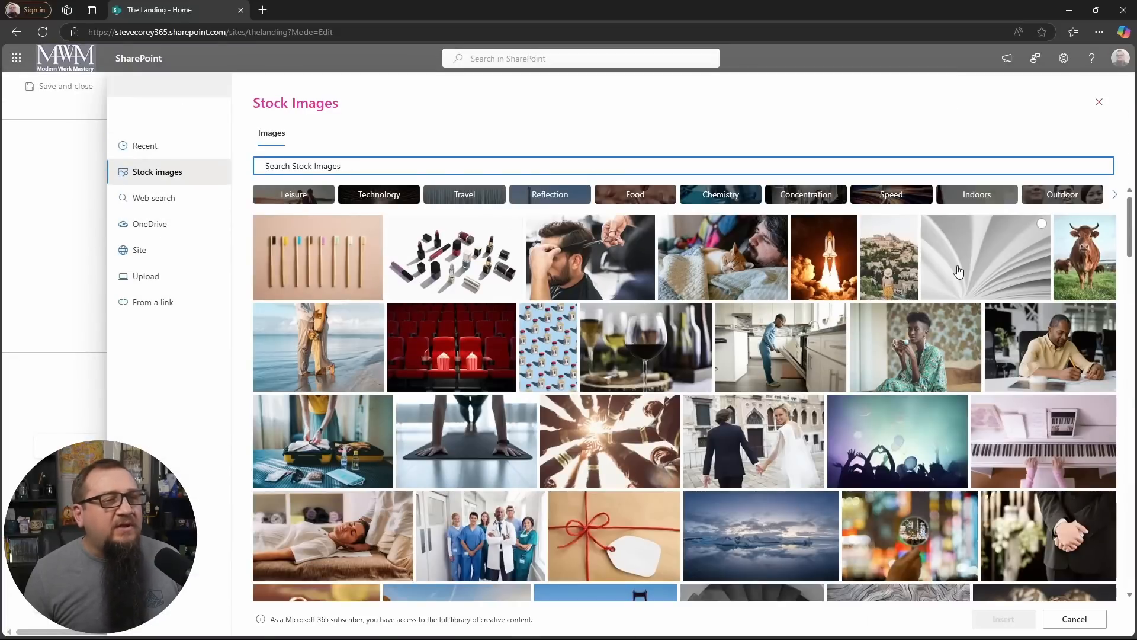
left_click(978, 283)
left_click(1028, 619)
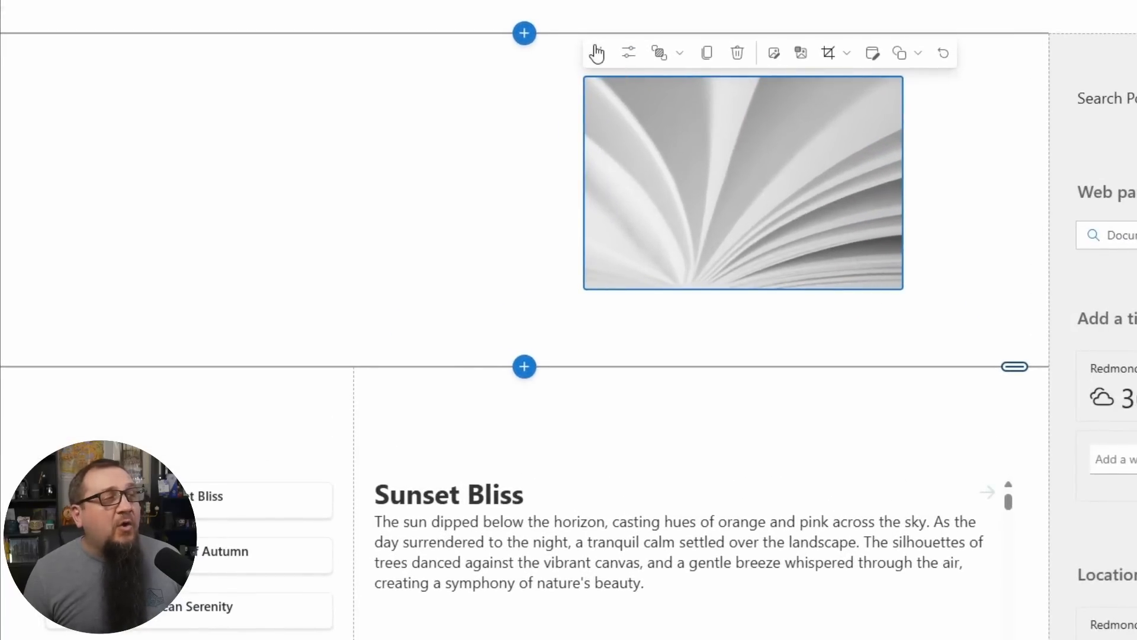
Step: Reposition the book-pages image on the section's grid, placing it in the right half near the section's upper edge
left_click_drag(598, 53, 382, 101)
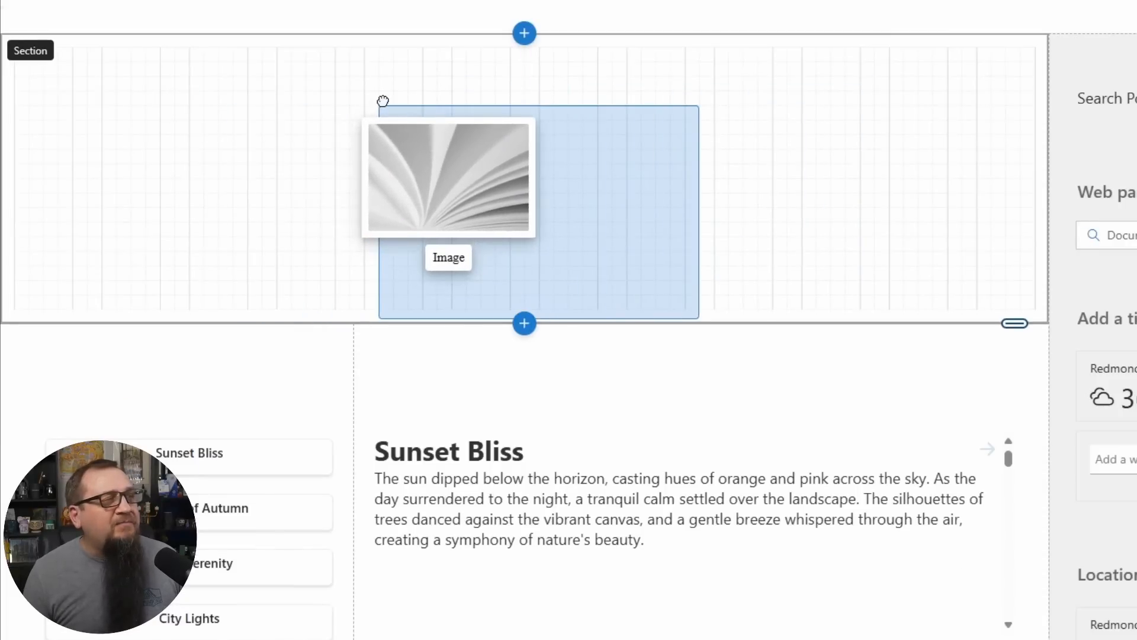
left_click_drag(383, 101, 611, 81)
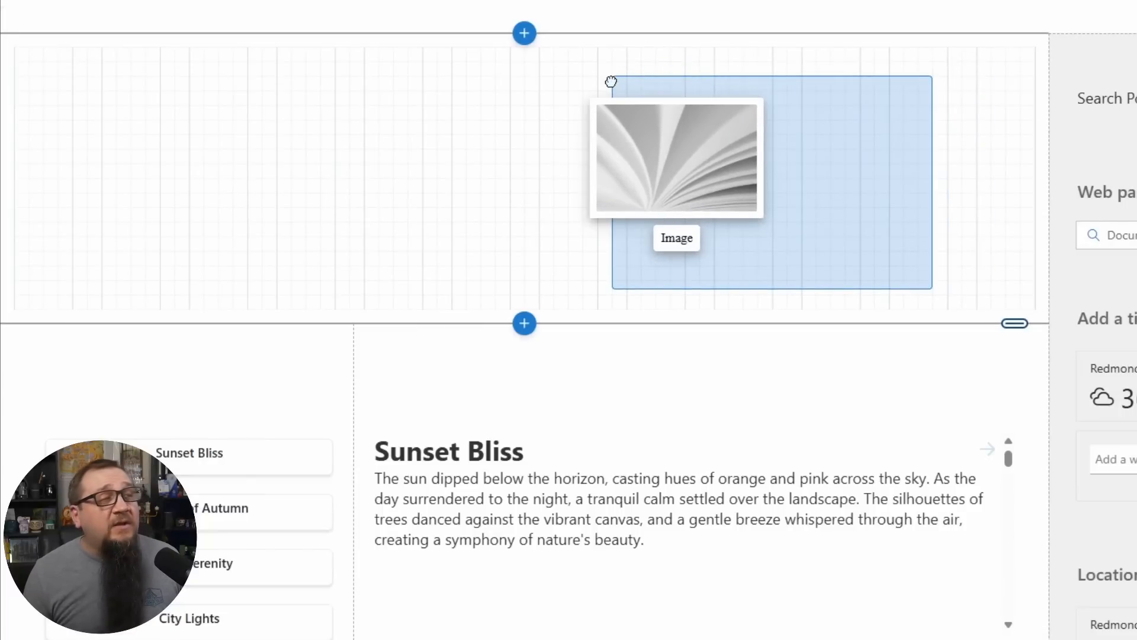
left_click_drag(610, 81, 611, 81)
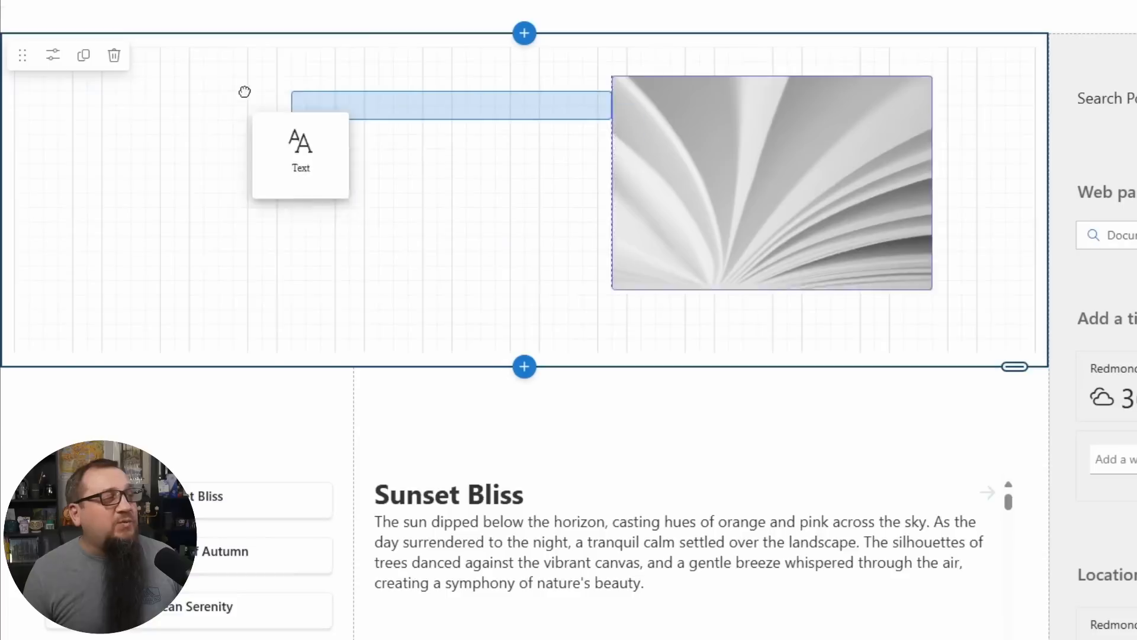
Step: Add a Text web part over the upper edge of the image with the text "Here is my text"
left_click_drag(243, 92, 610, 80)
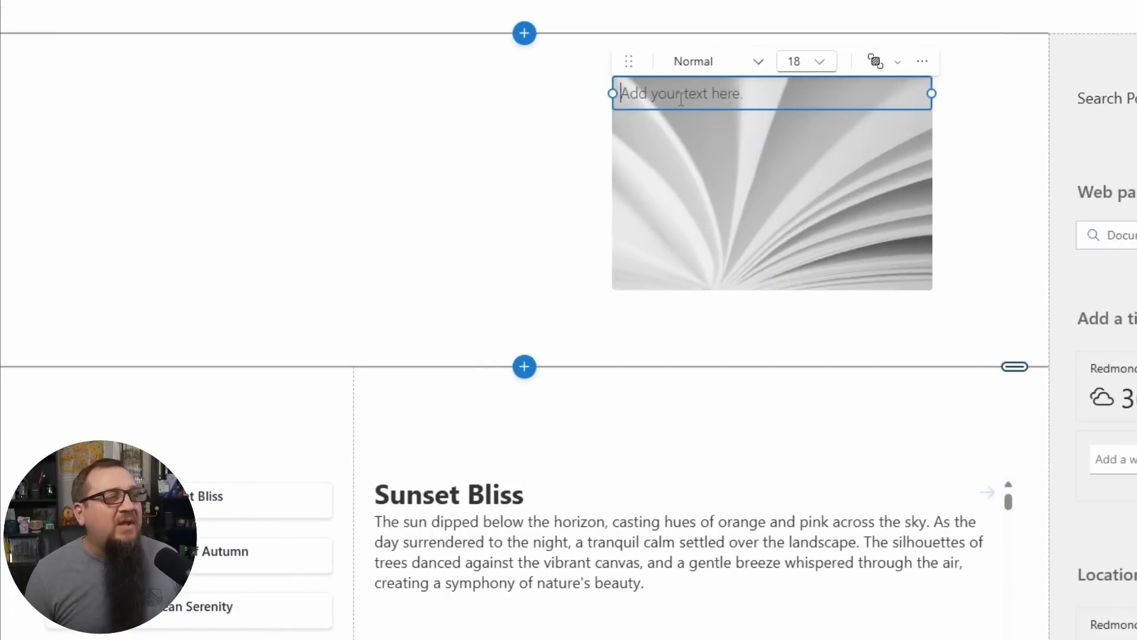
type("Here ")
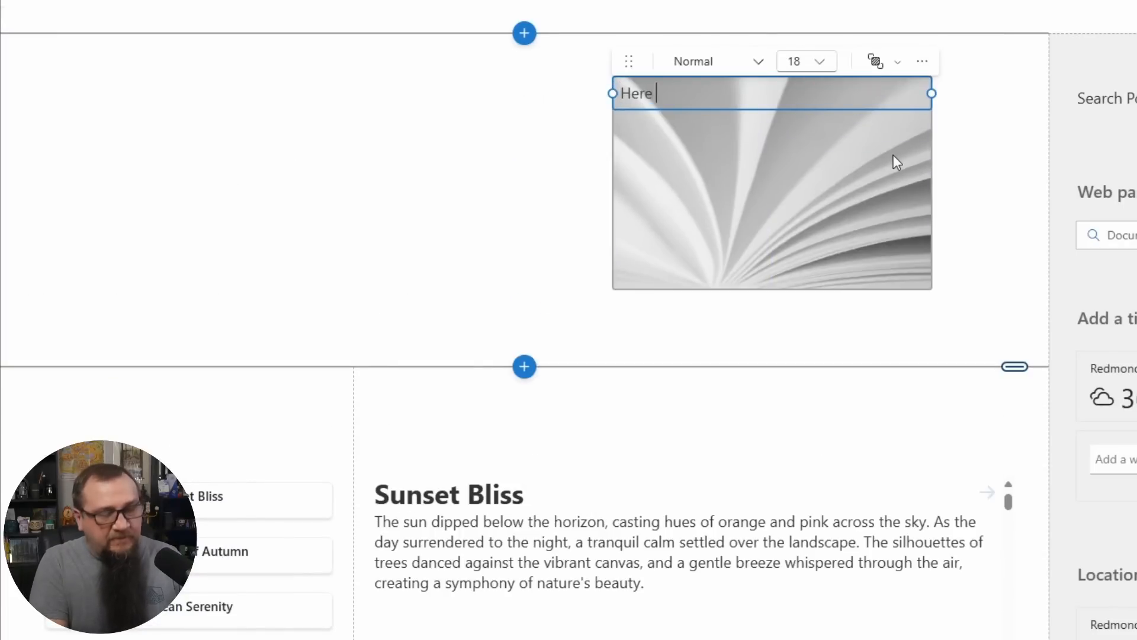
type("is my text")
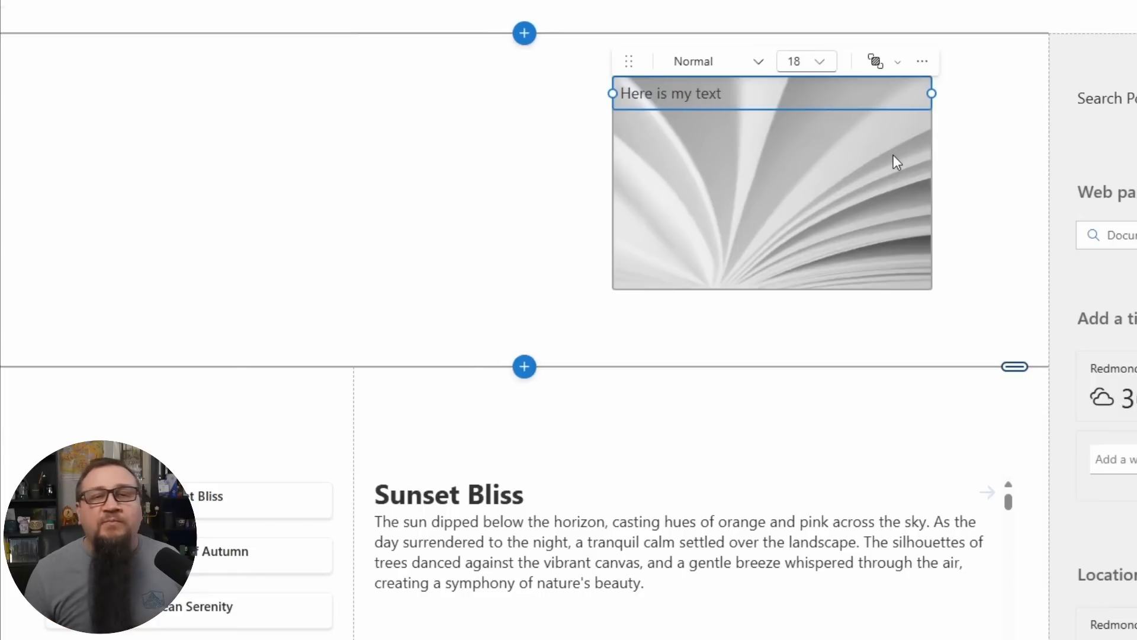
left_click(582, 233)
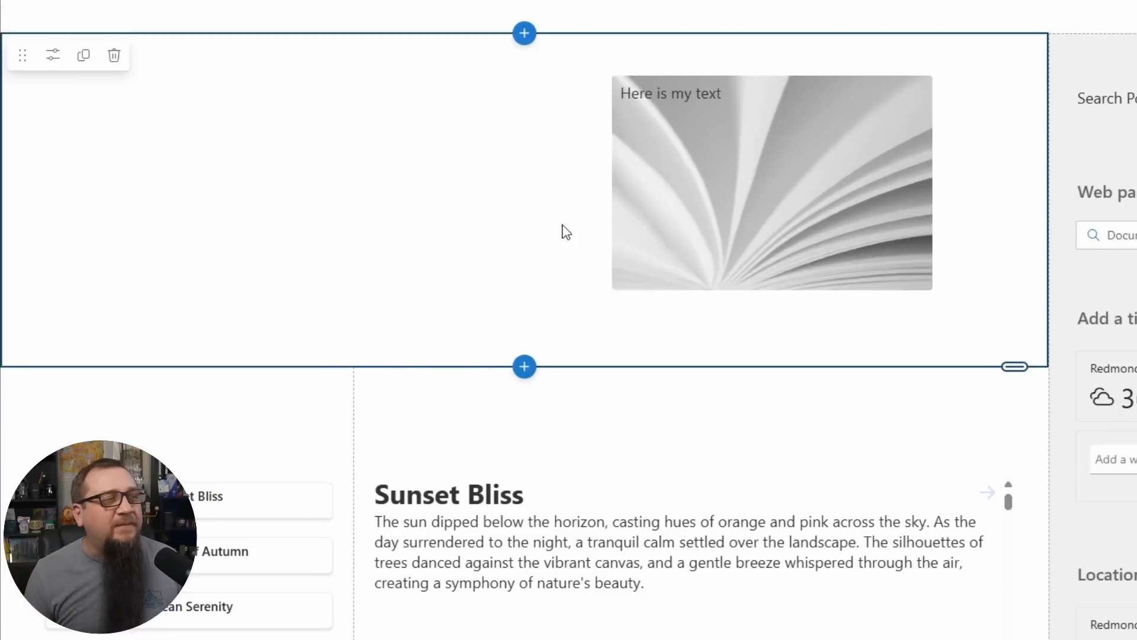
Step: Apply the Heading 2 style to the "Here is my text" text
left_click(747, 88)
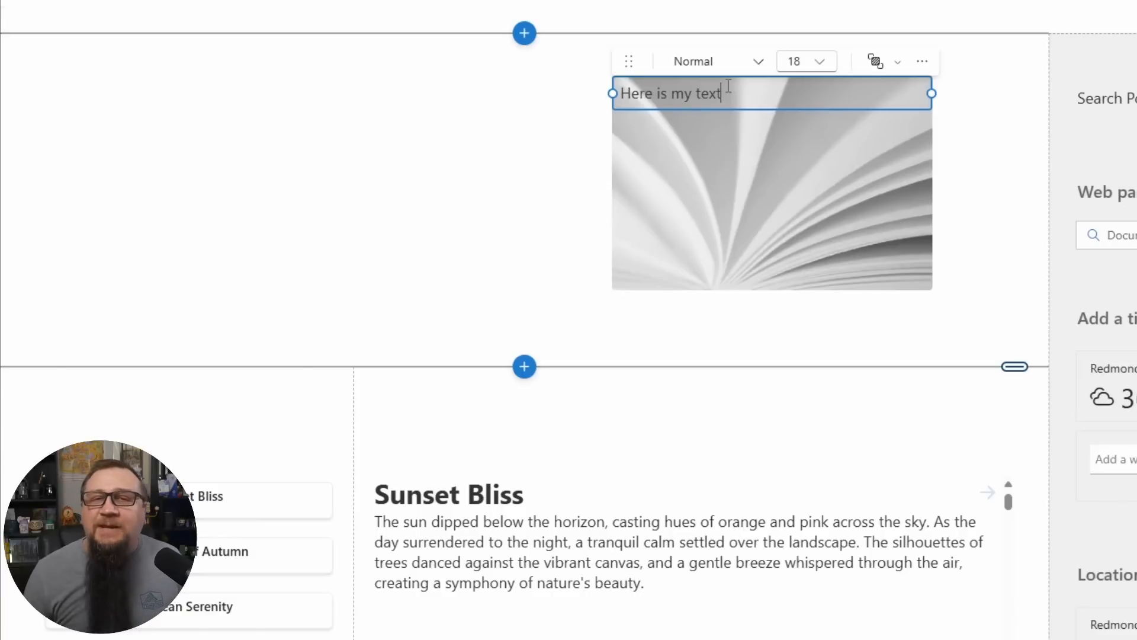
left_click(753, 62)
left_click(745, 139)
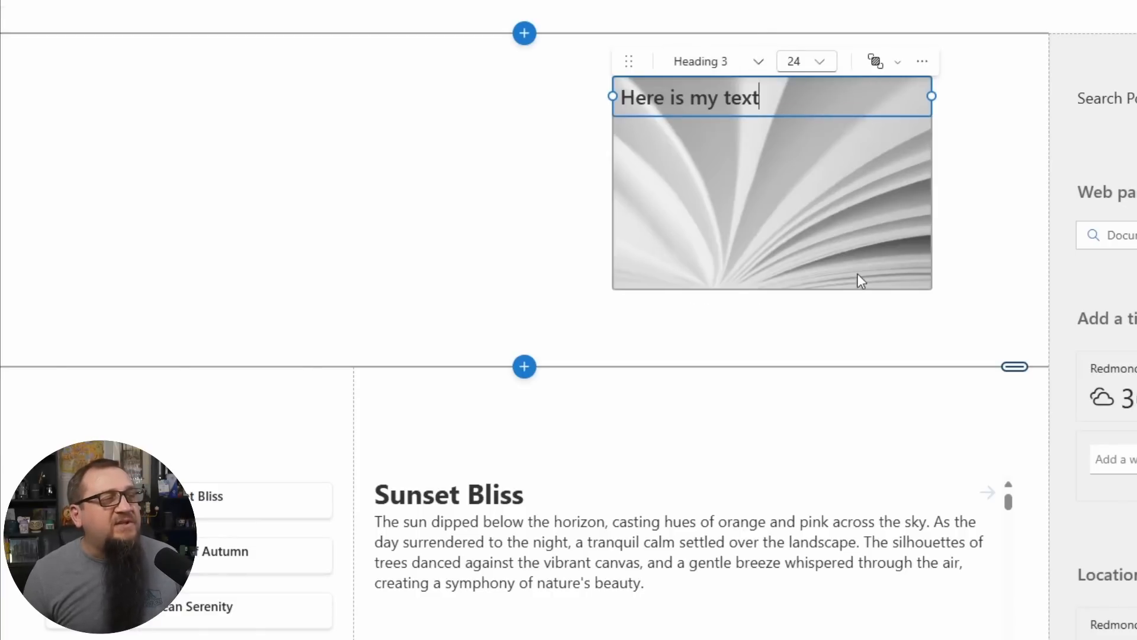
left_click(699, 64)
left_click(755, 101)
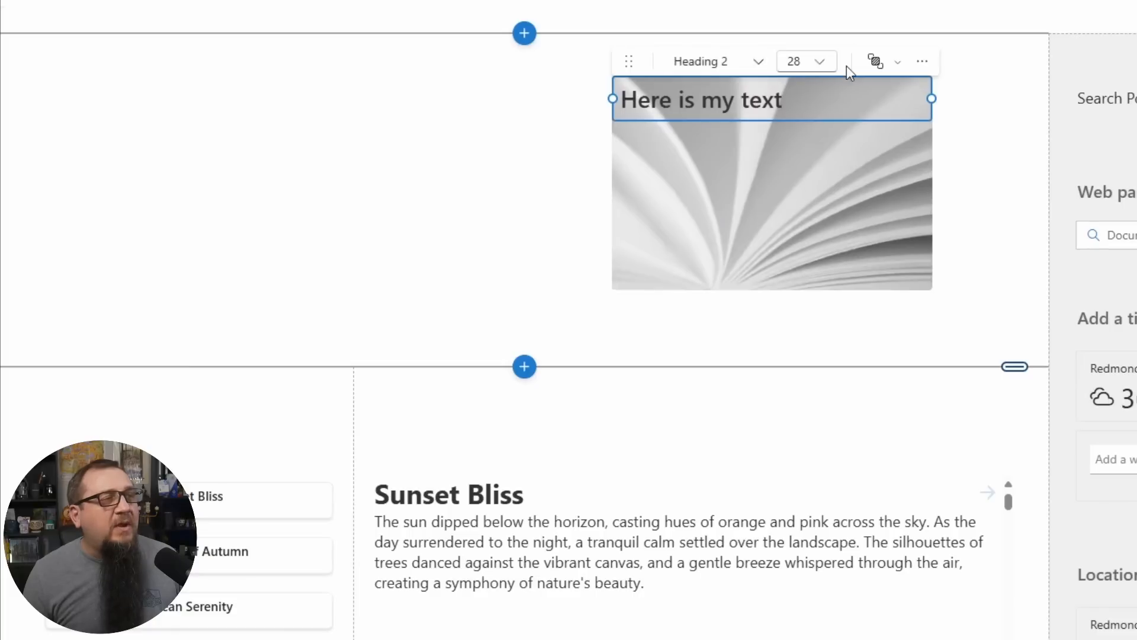
Step: Center-align the "Here is my text" heading within its Text web part
left_click(922, 61)
left_click(982, 122)
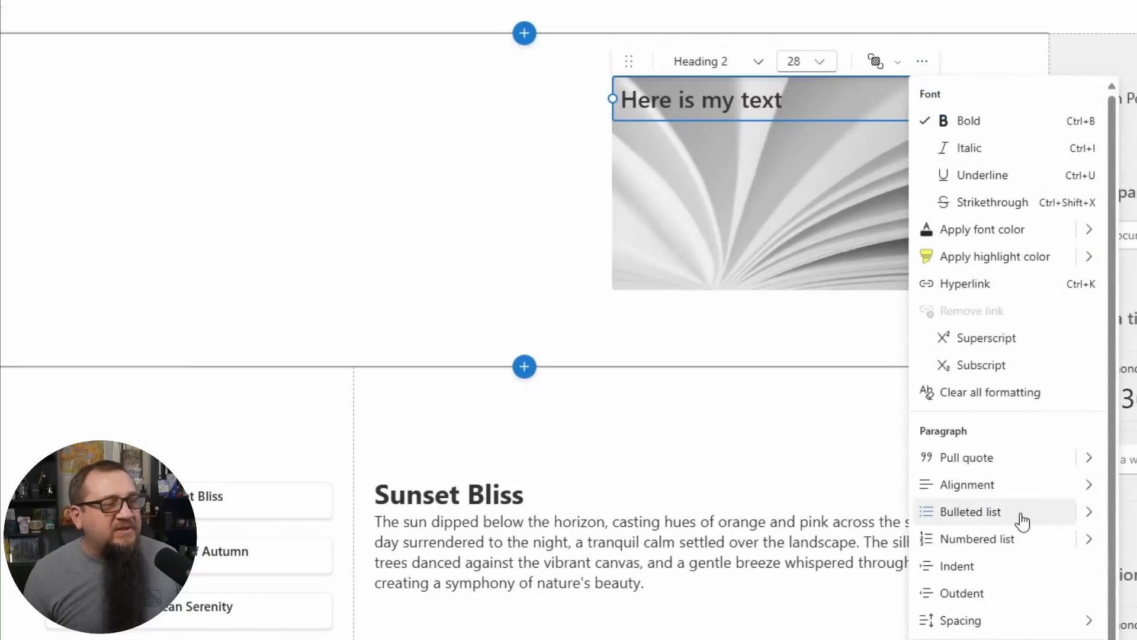
mouse_move(1015, 487)
left_click(1133, 541)
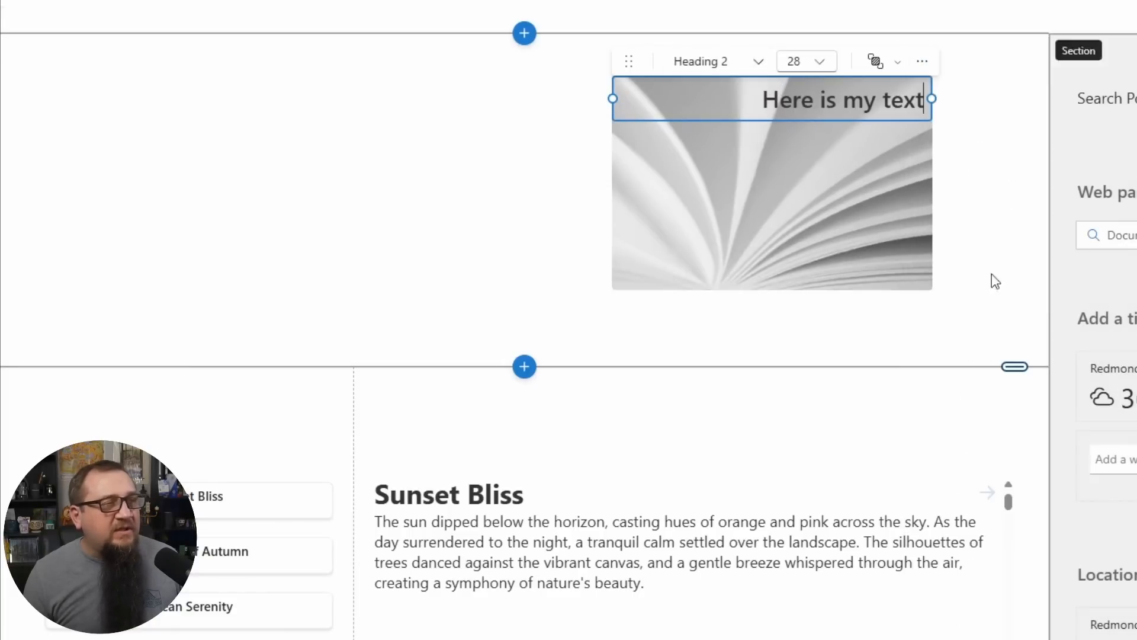
left_click(929, 68)
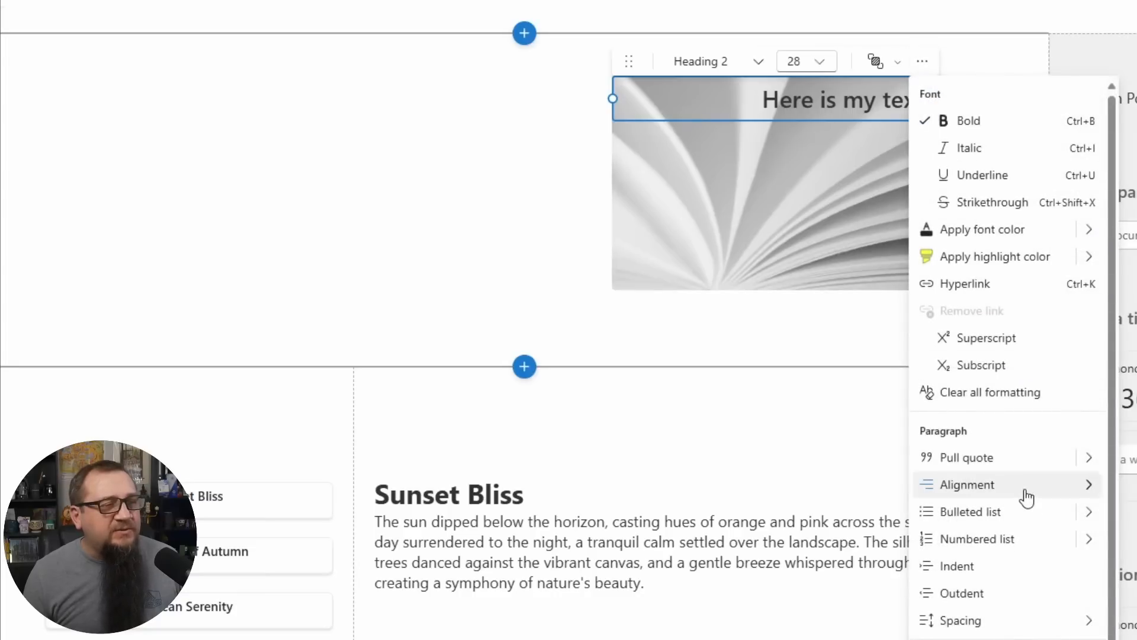
mouse_move(1028, 495)
left_click(1128, 515)
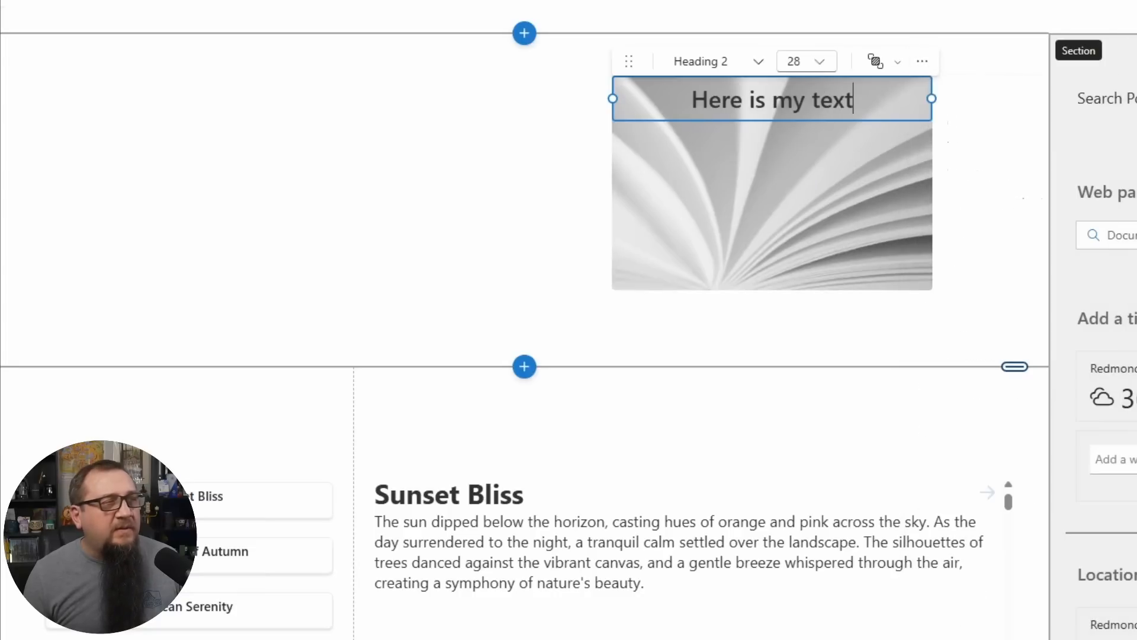
Step: Move the Text web part off the image into the empty area to its left in the flexible section
left_click(513, 183)
left_click(692, 101)
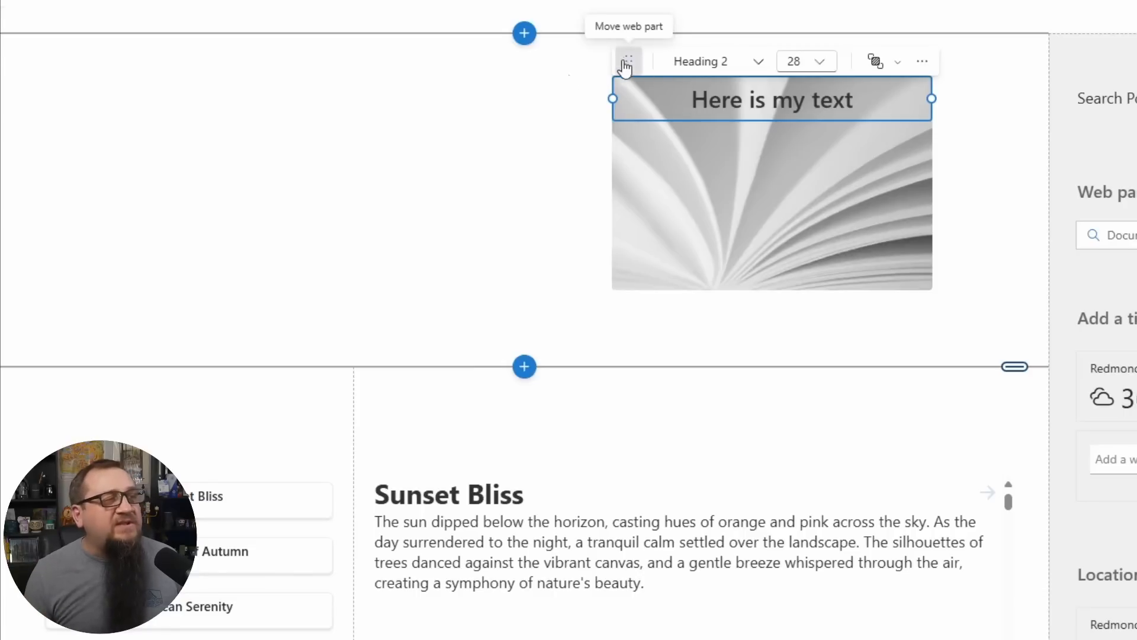
left_click_drag(629, 61, 350, 102)
Step: Enlarge the image from its lower-left corner and move it against the upper-right edge of the flexible section
left_click(834, 207)
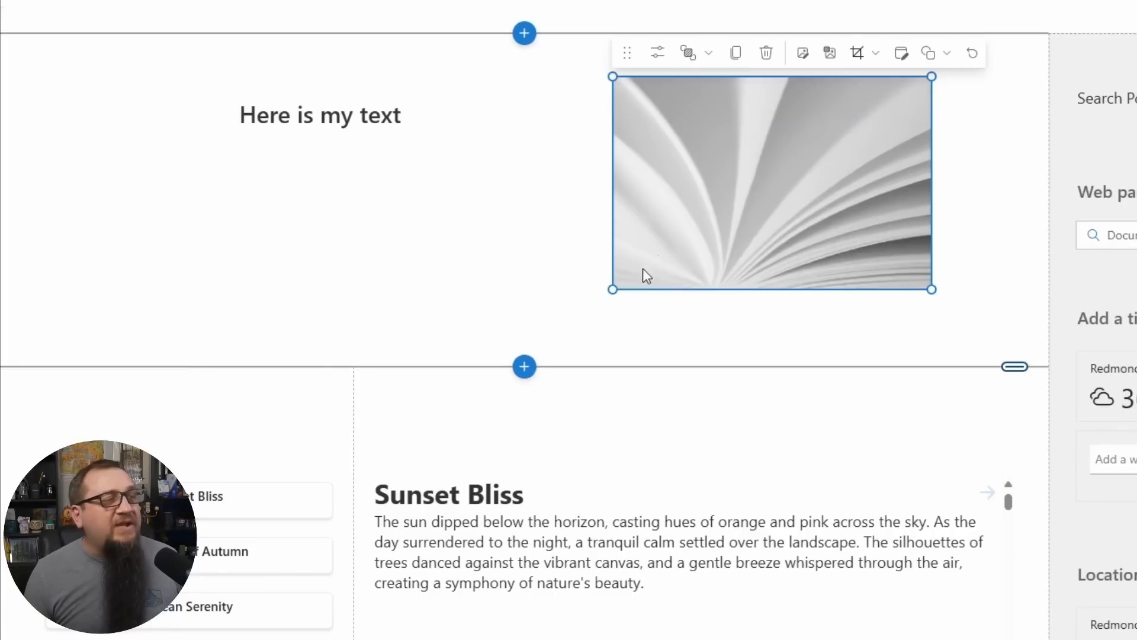
left_click_drag(610, 289, 336, 425)
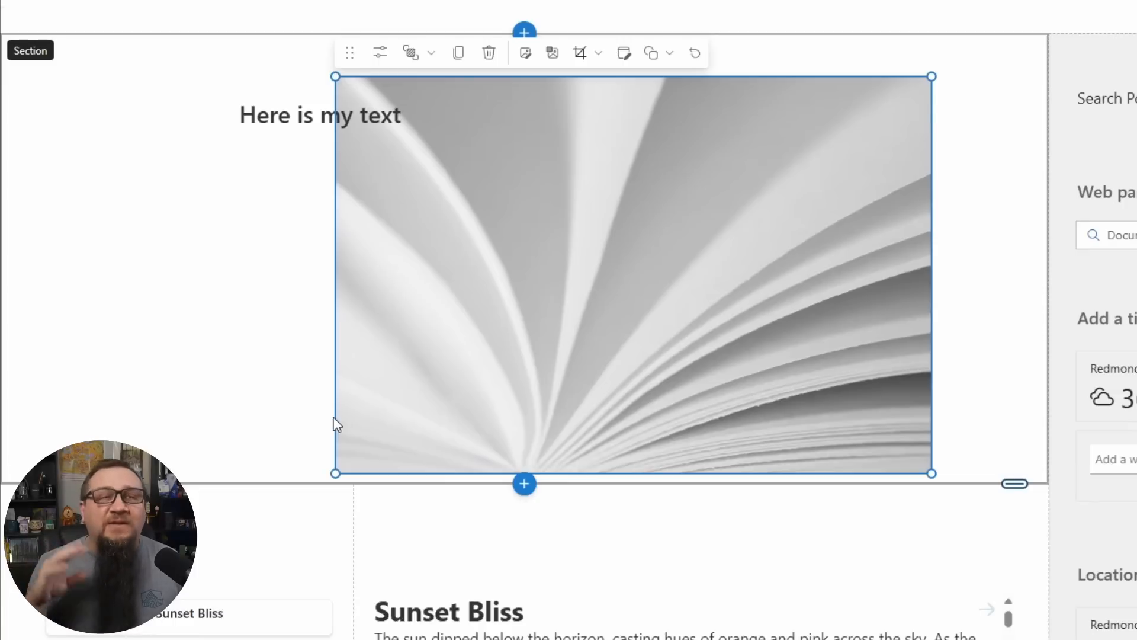
left_click(267, 338)
left_click(546, 269)
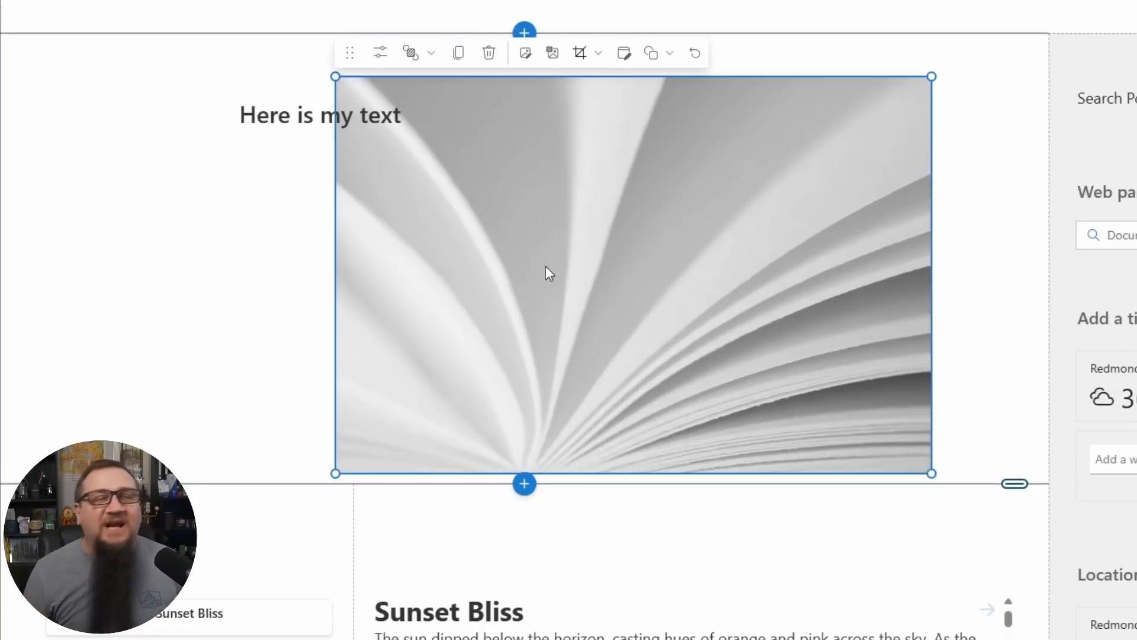
left_click_drag(546, 270, 557, 55)
Step: Move the Text web part onto the image's upper edge and widen it leftward to near the section's left edge
left_click(264, 114)
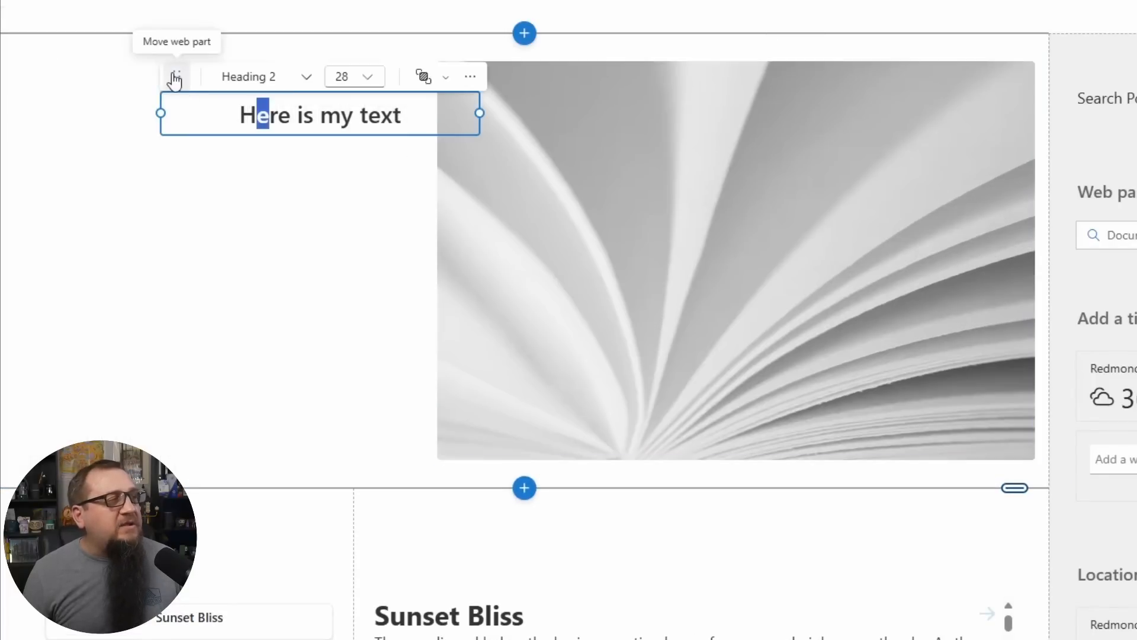
left_click_drag(374, 140, 579, 117)
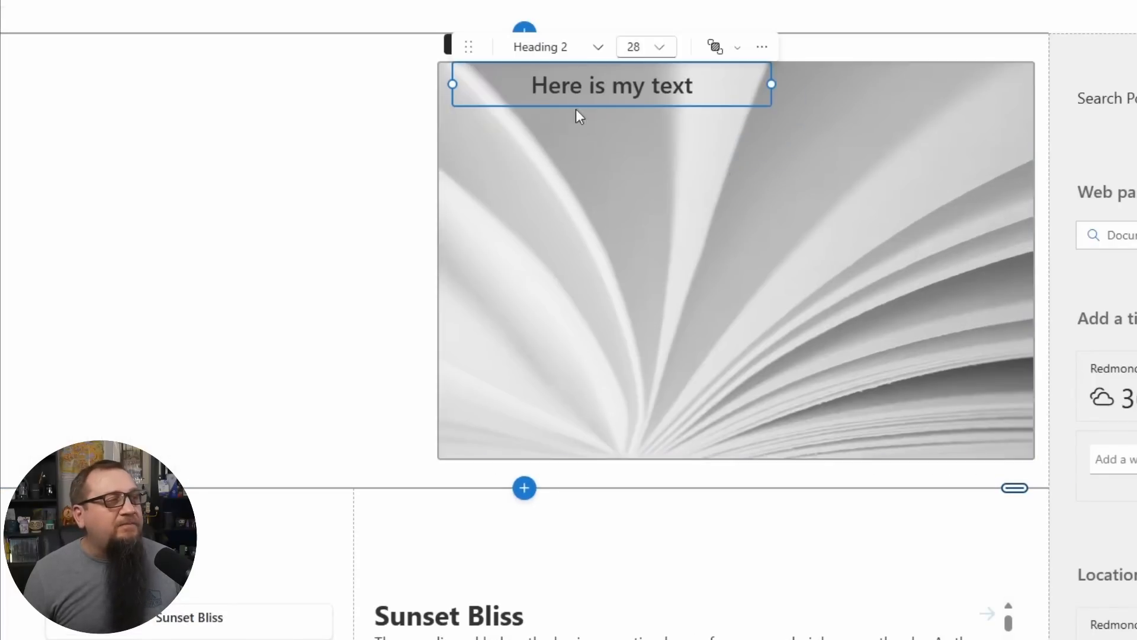
left_click_drag(454, 85, 196, 173)
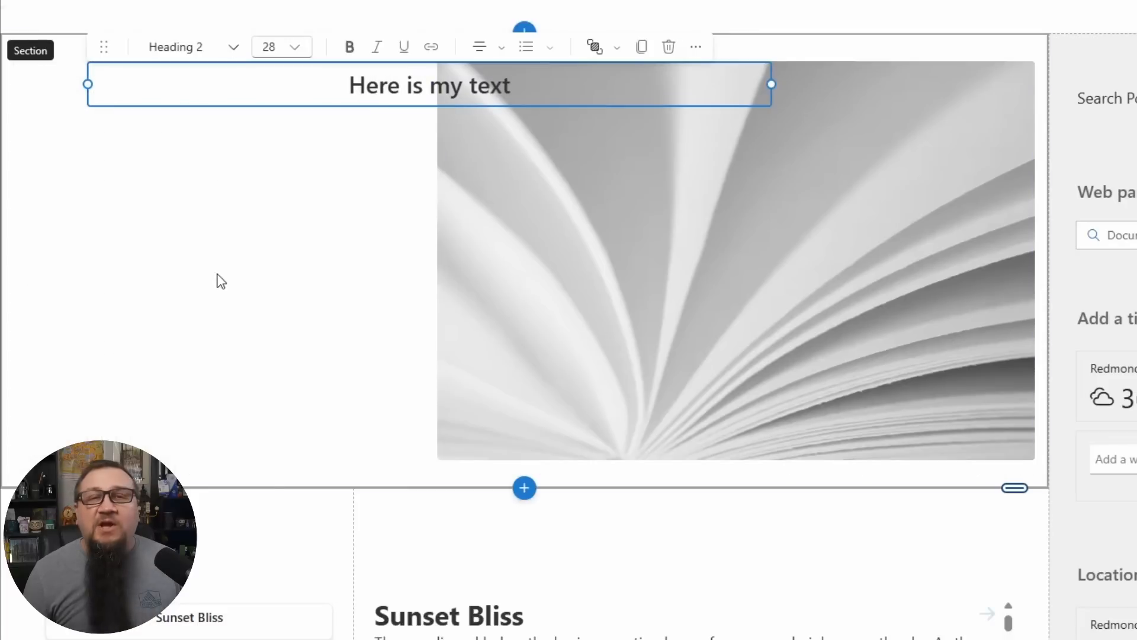
left_click(222, 280)
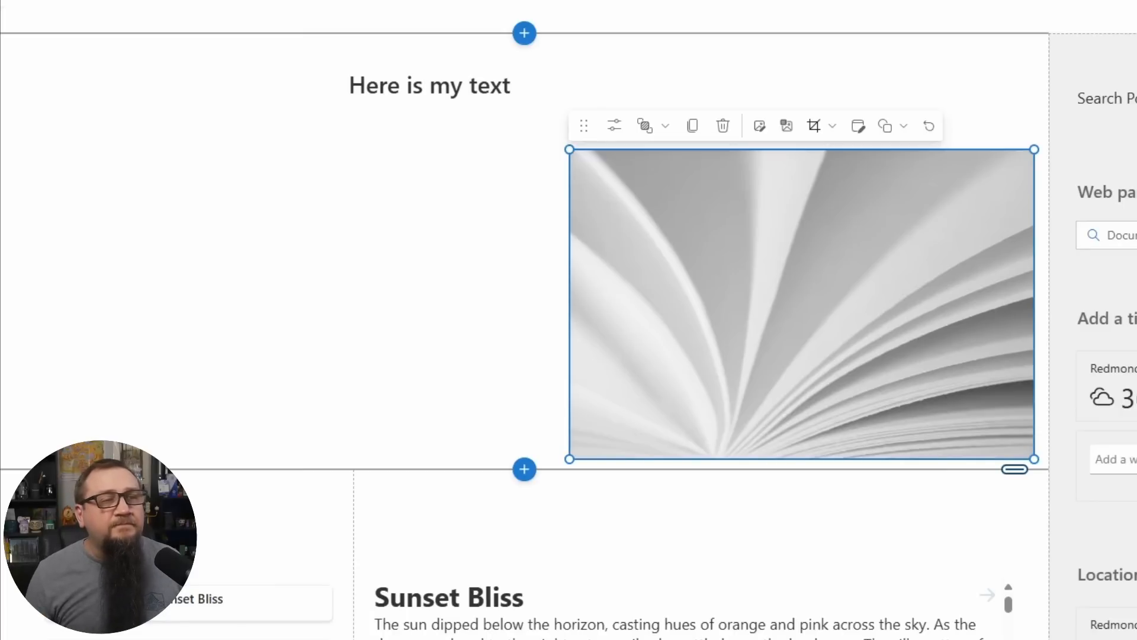
Step: Try out a Quick links web part beneath the heading text, widened across the image, and remove it again
left_click_drag(536, 227, 166, 113)
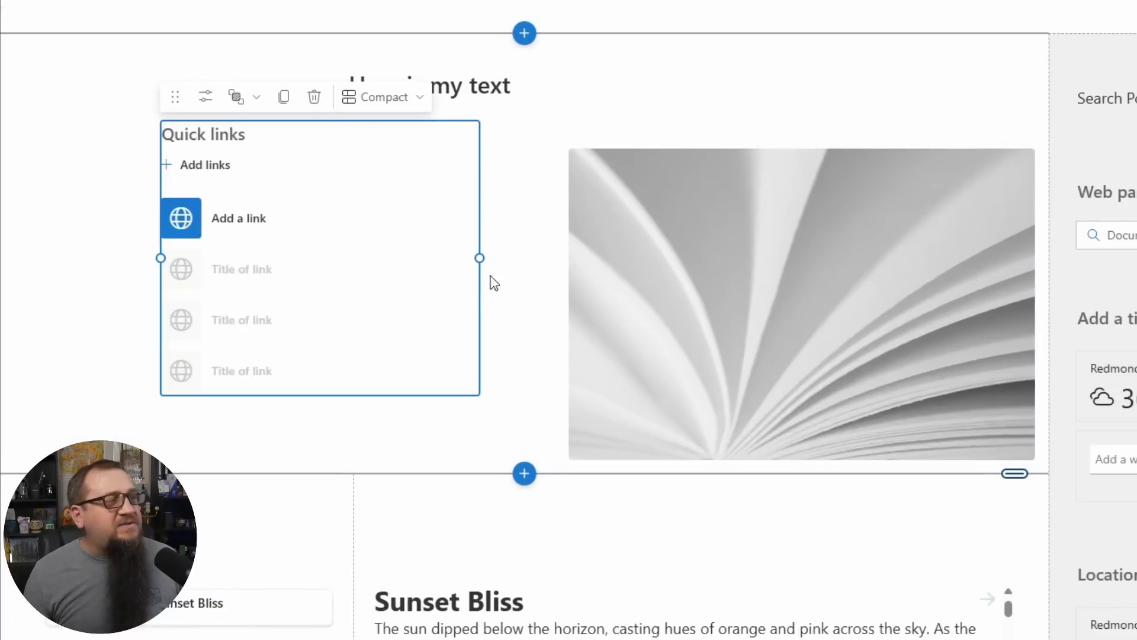
left_click_drag(478, 258, 579, 274)
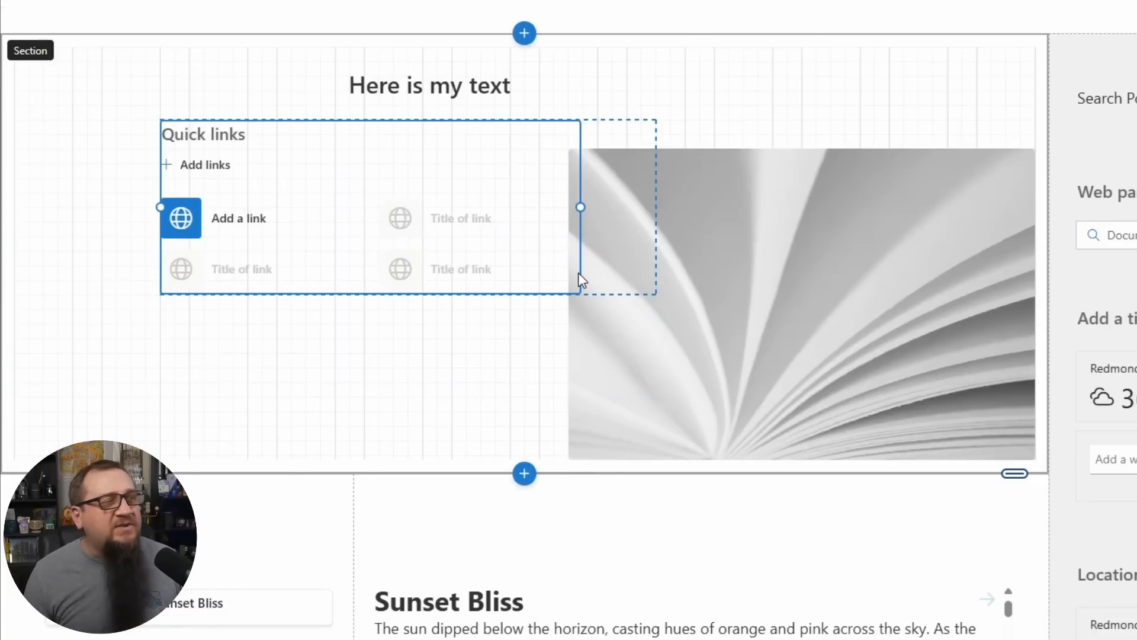
left_click_drag(578, 273, 578, 274)
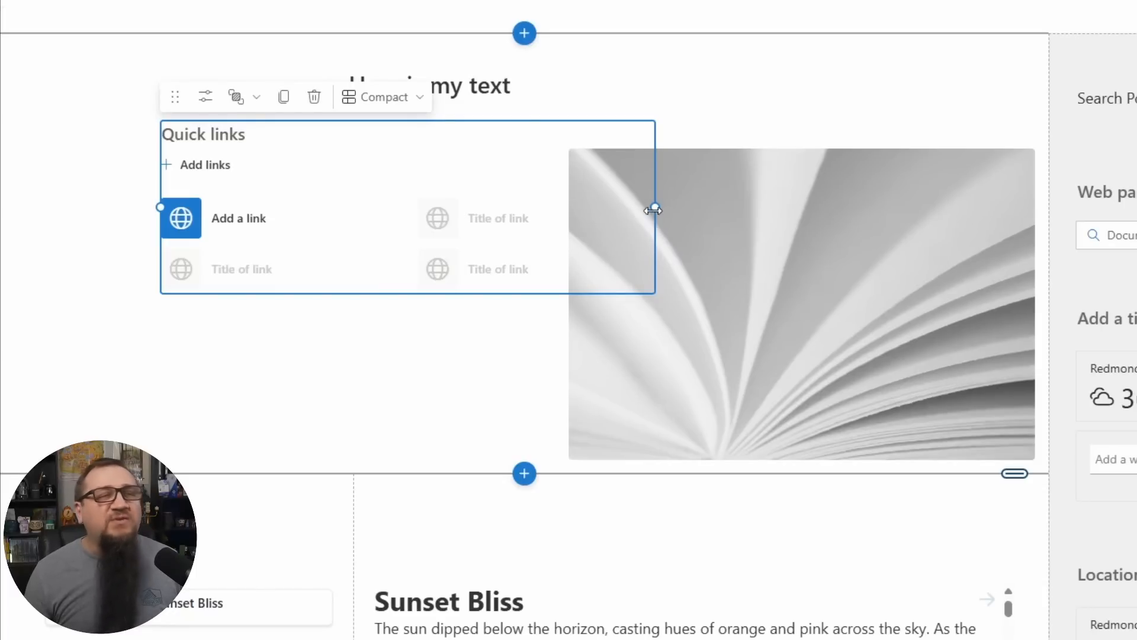
left_click_drag(653, 209, 867, 258)
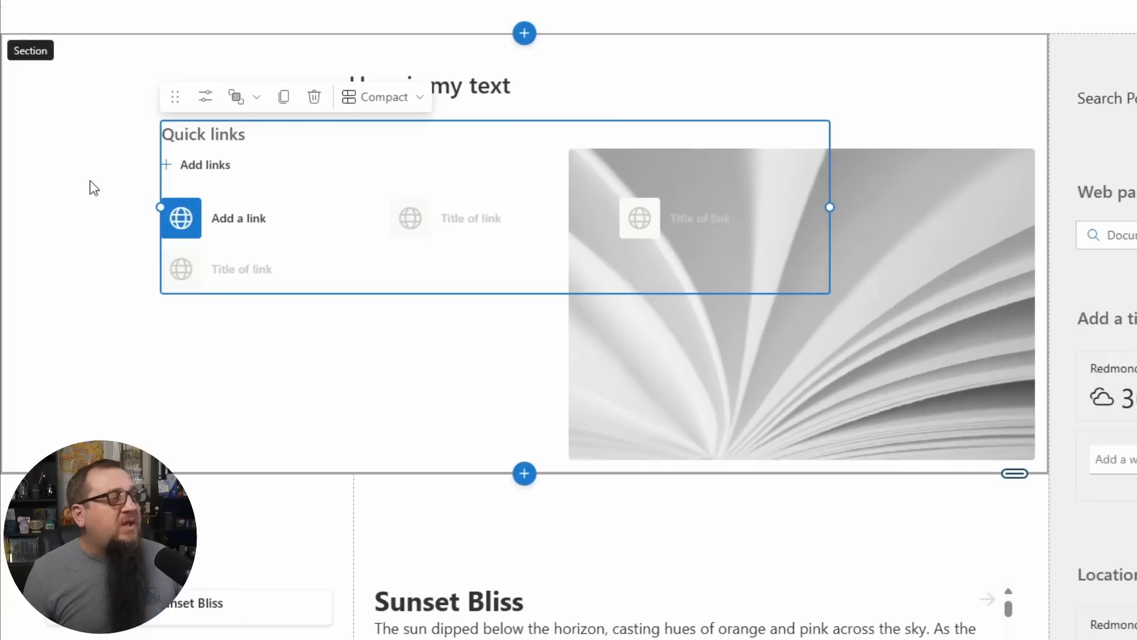
left_click(326, 105)
Step: Shrink the book-pages image and place it directly beneath the "Here is my text" heading
left_click_drag(593, 172, 301, 106)
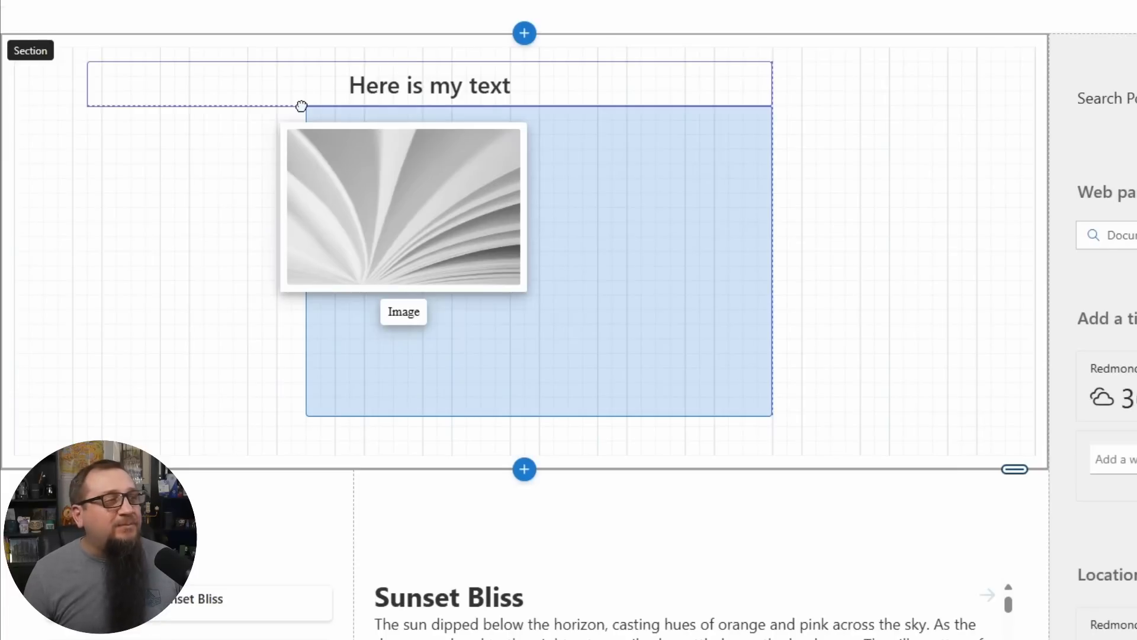
left_click_drag(301, 106, 697, 350)
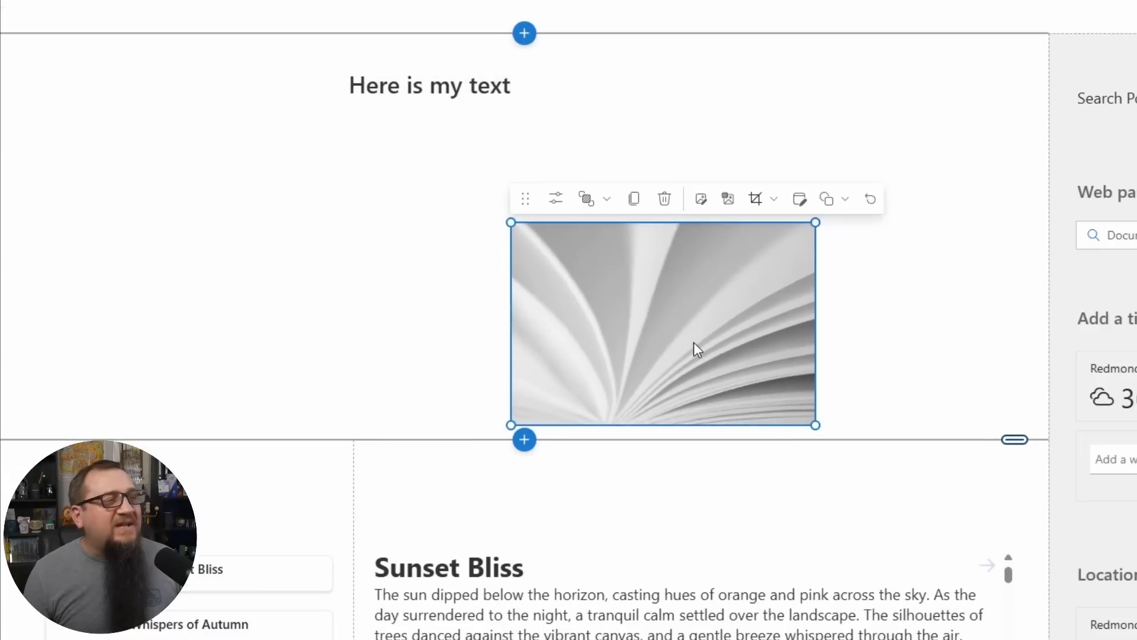
left_click_drag(525, 200, 306, 109)
left_click_drag(307, 108, 291, 107)
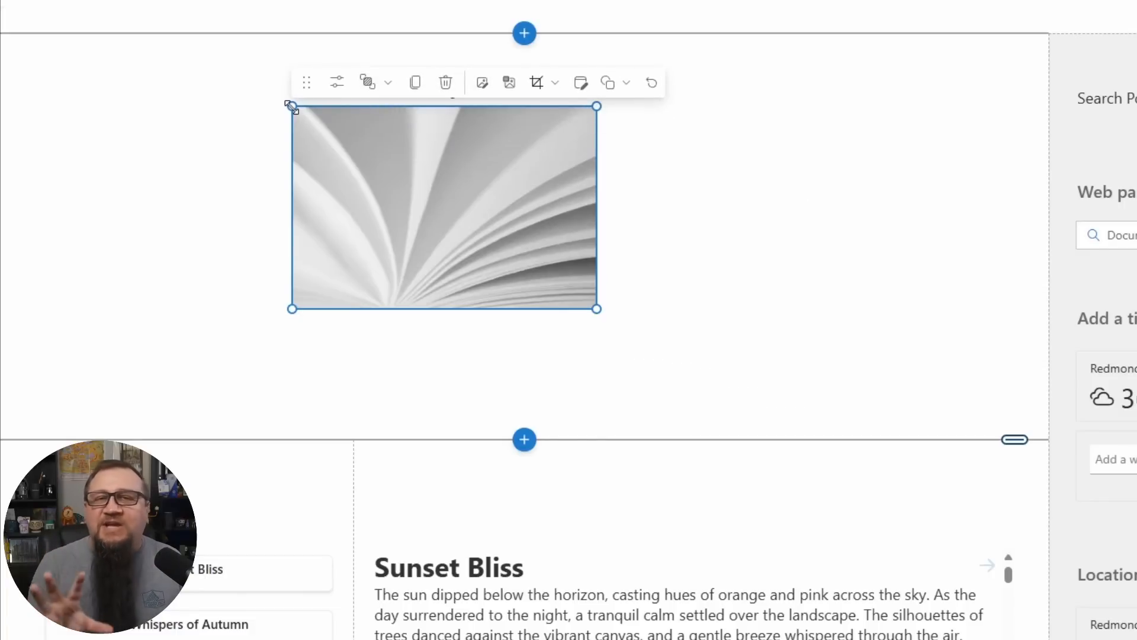
left_click(279, 102)
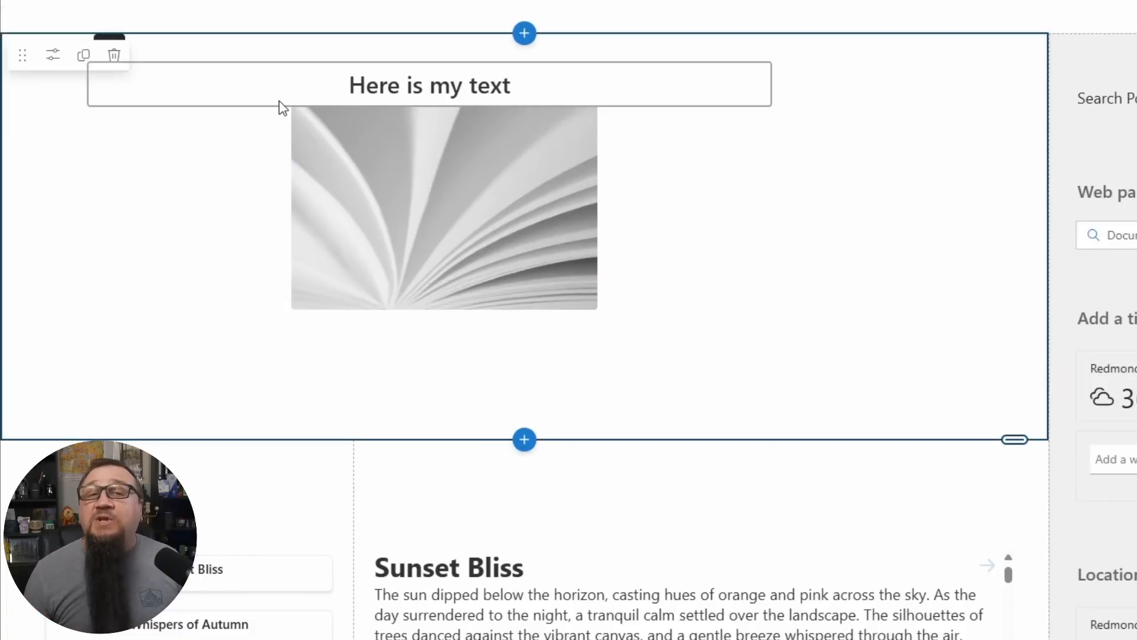
Step: Move the "Here is my text" web part onto the middle of the image and narrow it to the image's width
left_click(286, 71)
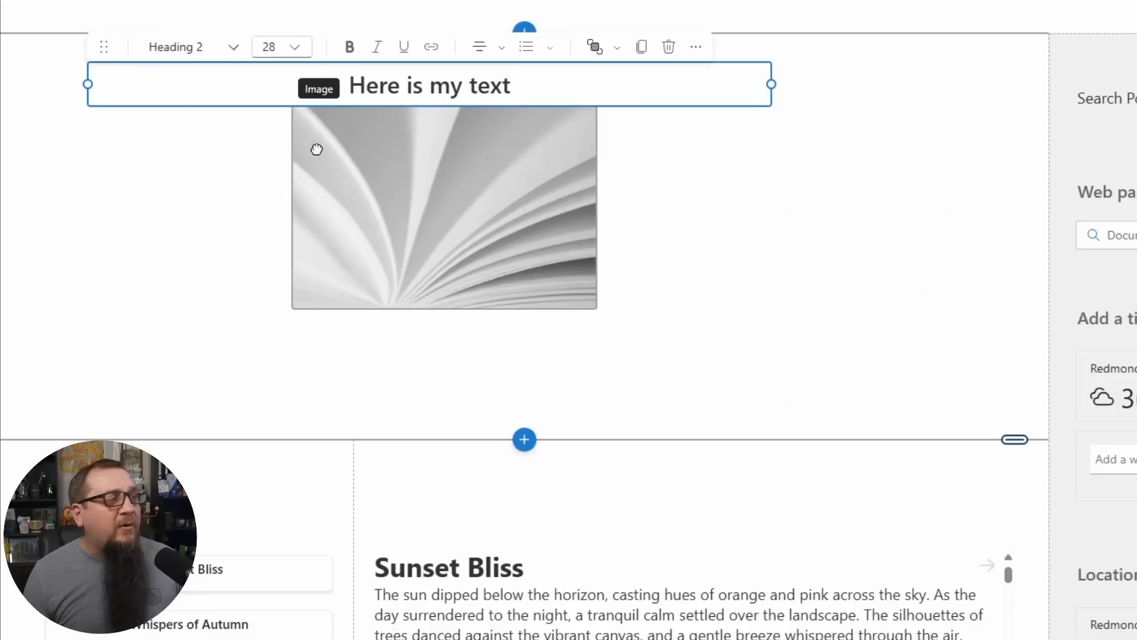
left_click_drag(316, 149, 295, 188)
left_click_drag(978, 217, 597, 214)
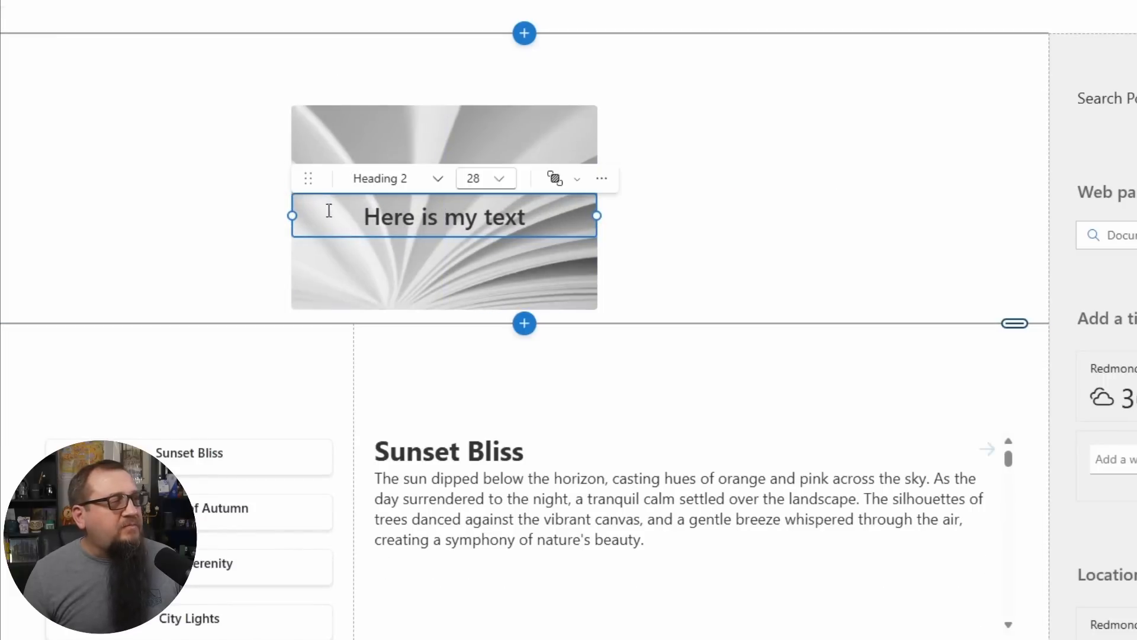
mouse_move(308, 178)
left_mouse_down()
mouse_move(317, 162)
mouse_move(319, 186)
mouse_move(294, 190)
left_mouse_up()
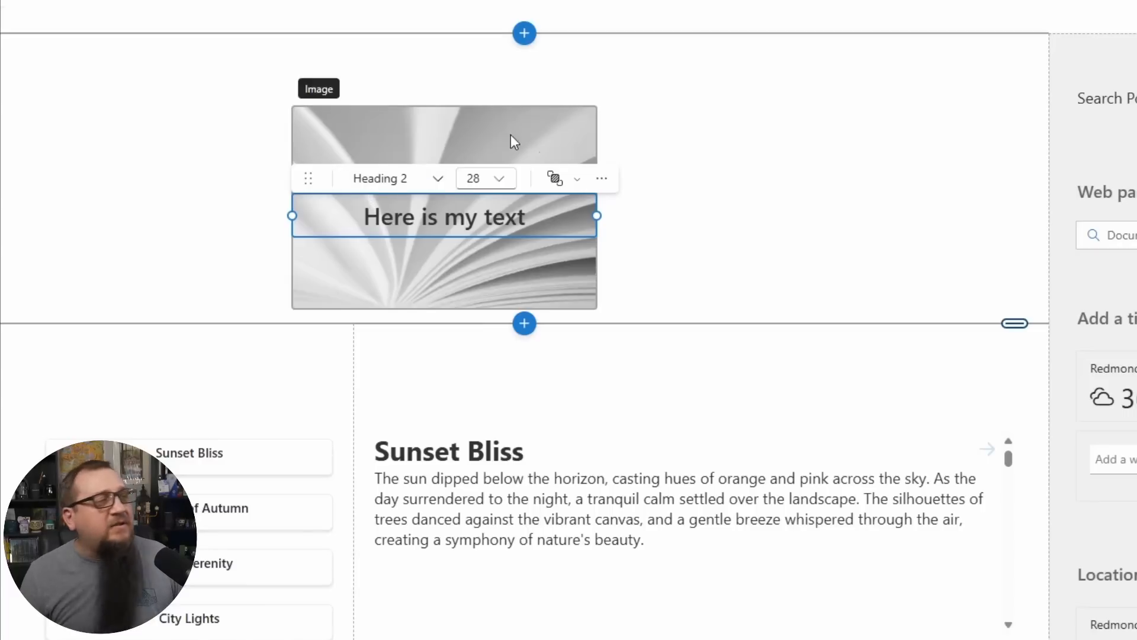
Step: Bring the heading text to the front of the overlap, and send it to the back behind the image
left_click(555, 179)
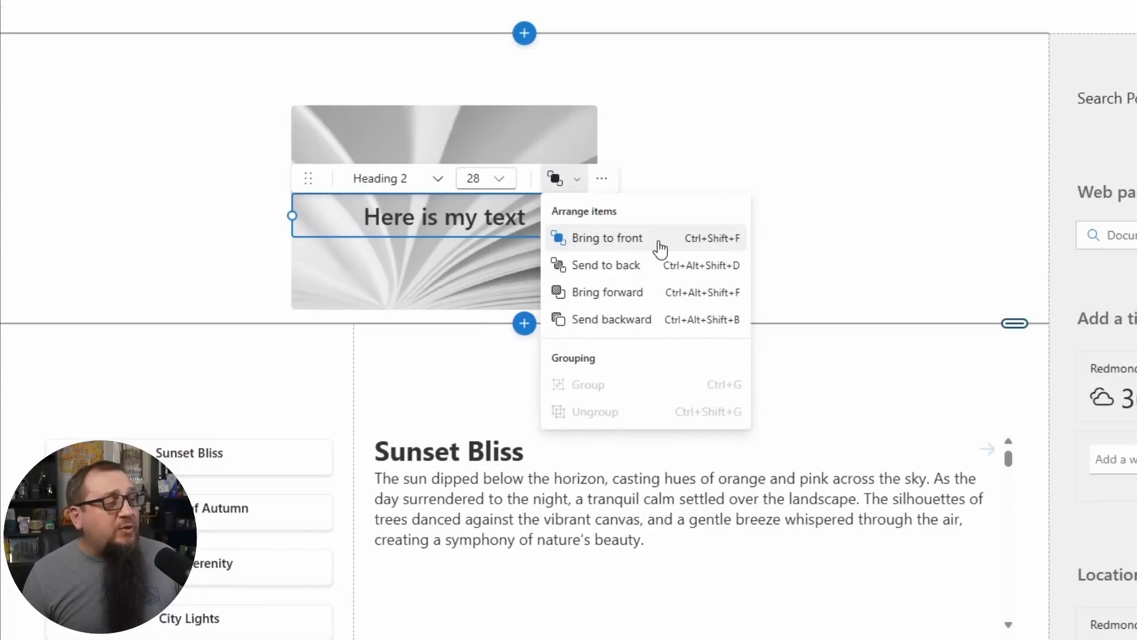
left_click(654, 243)
left_click(561, 192)
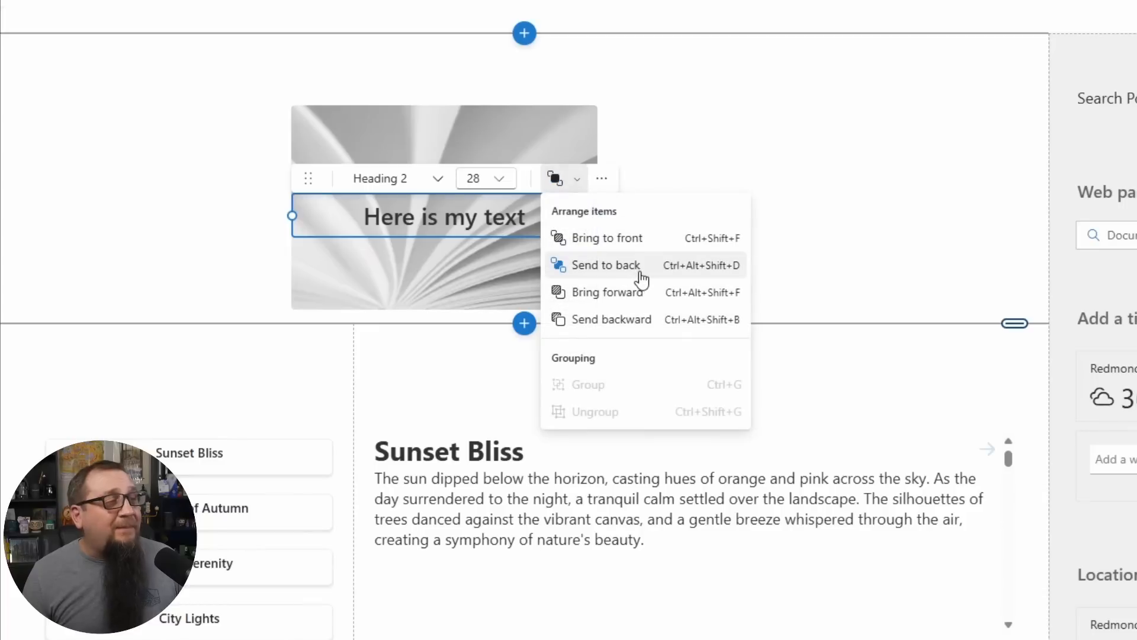
left_click(639, 266)
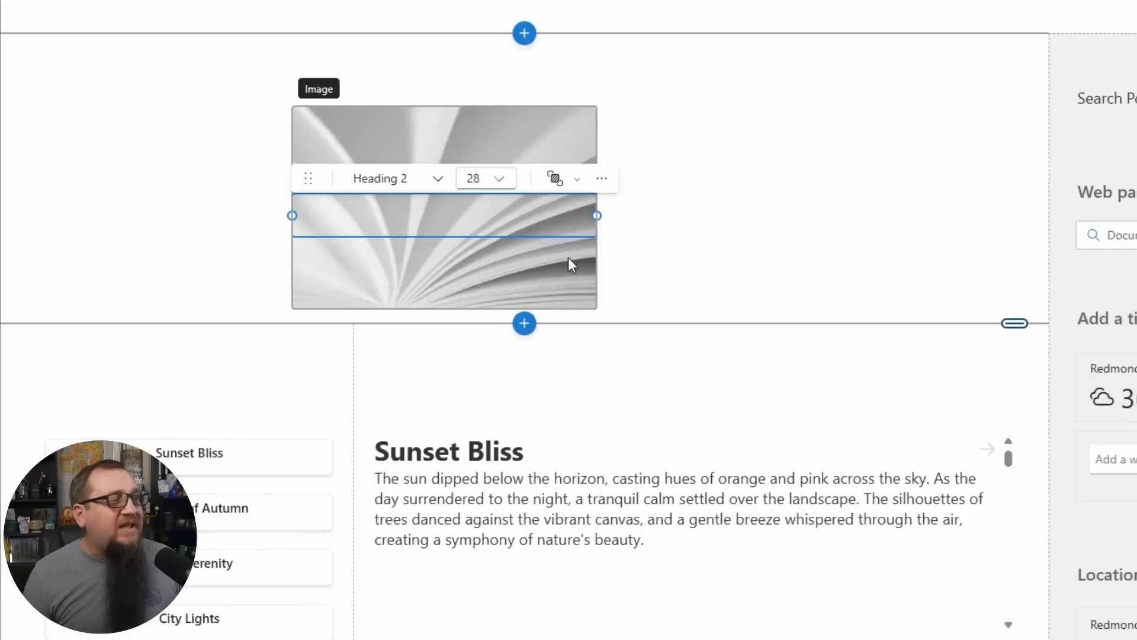
Step: Try to bring the hidden heading text back to the front of the image
left_click(557, 181)
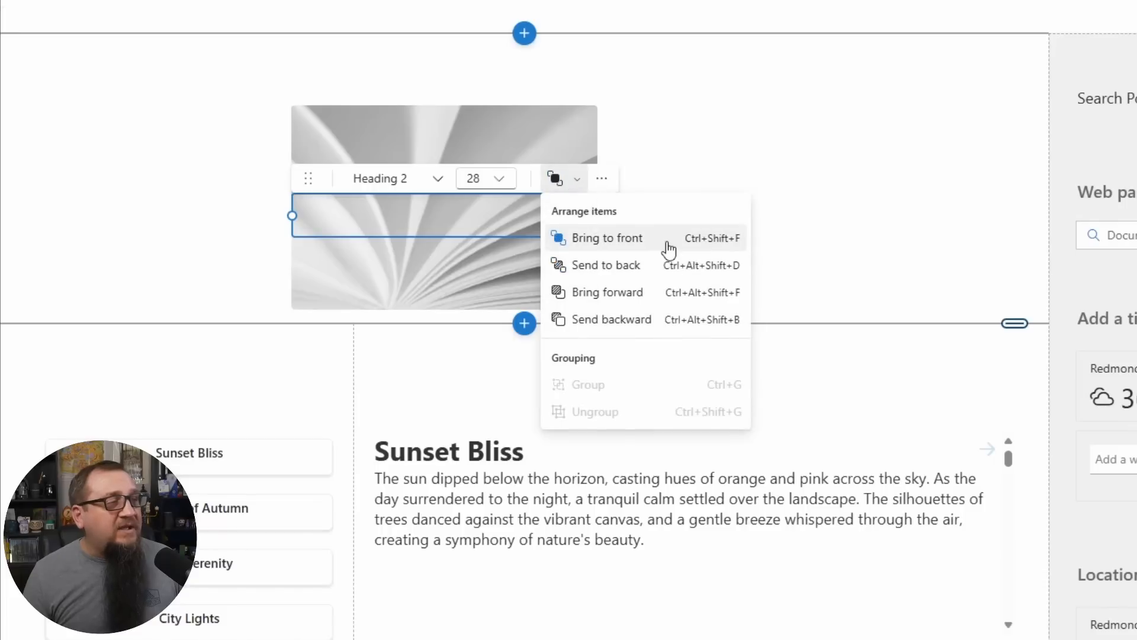
left_click(670, 249)
left_click(560, 183)
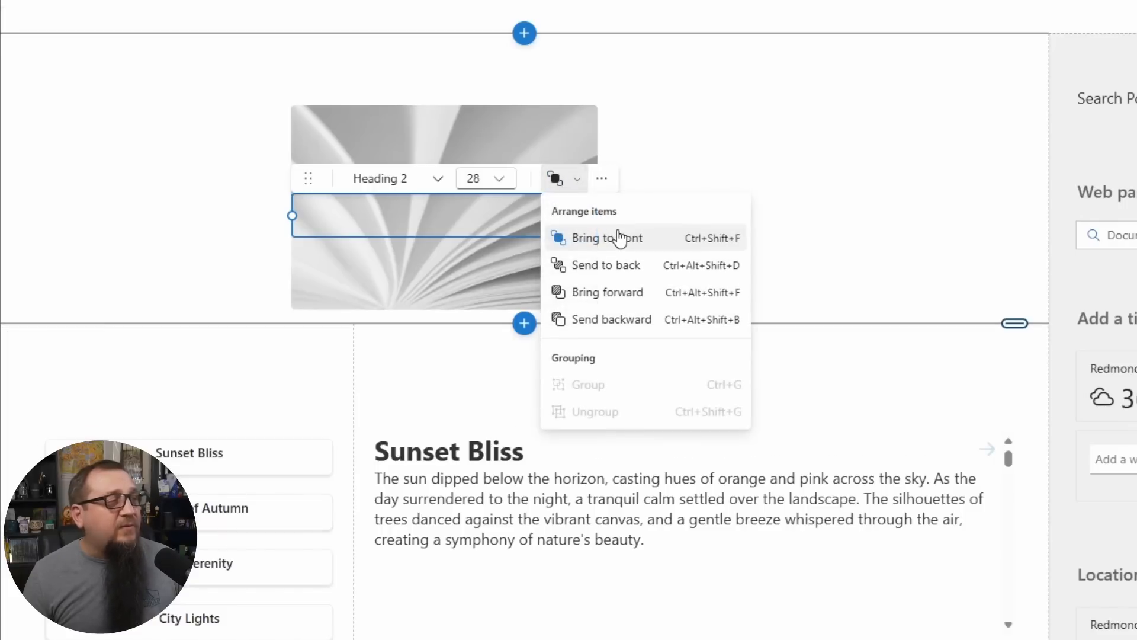
left_click(619, 237)
Step: Send the book-pages image to the back, behind the "Here is my text" heading
left_click(462, 234)
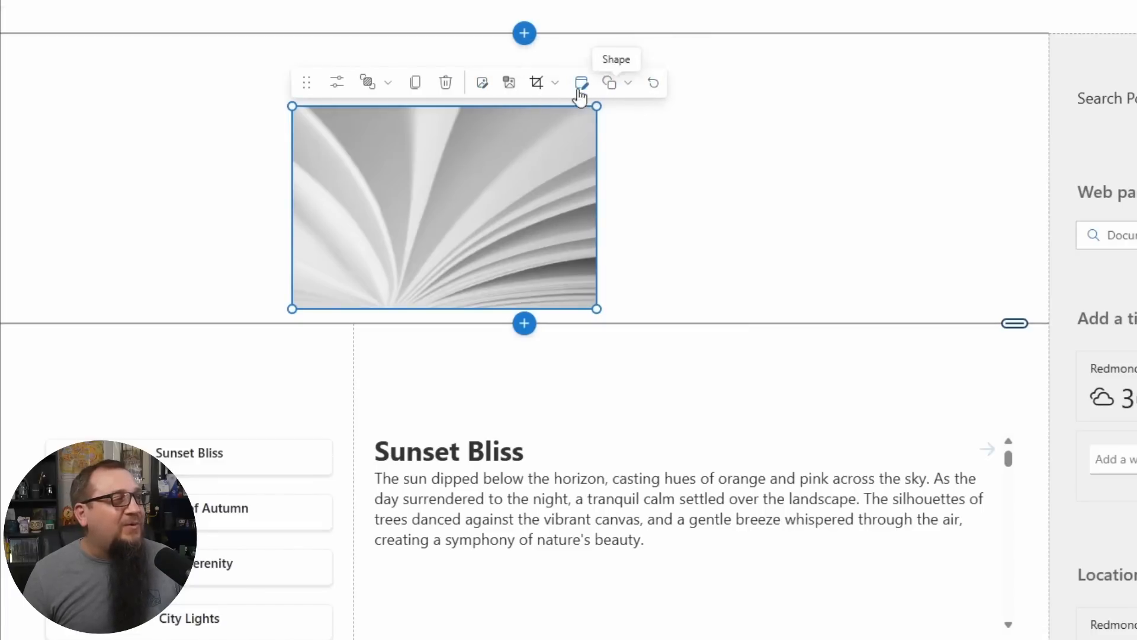
left_click(368, 82)
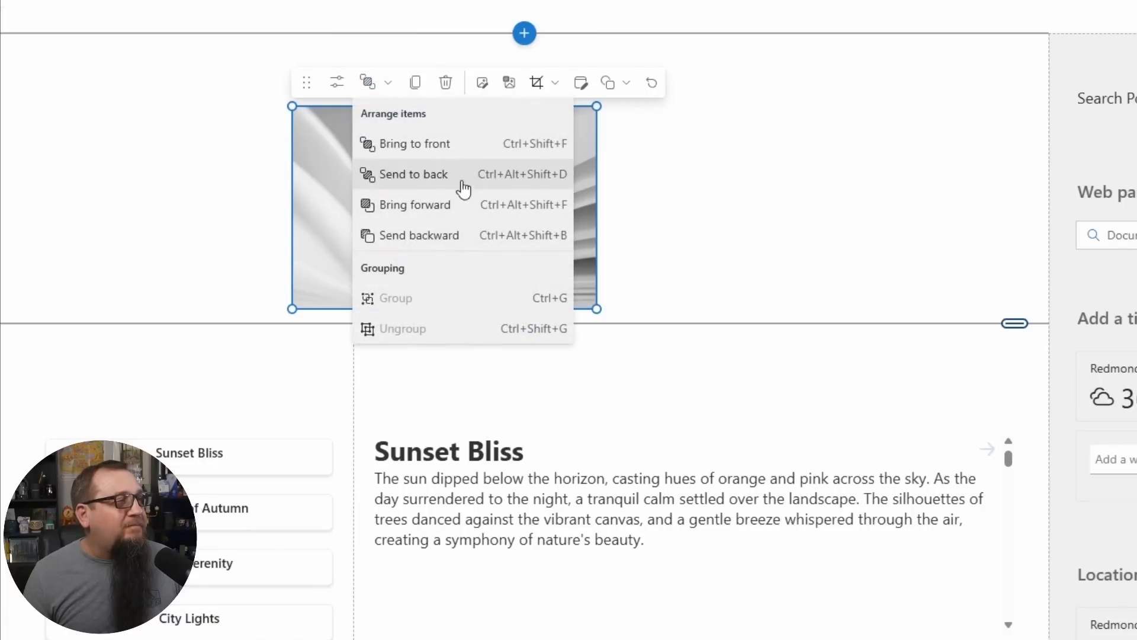
left_click(499, 175)
left_click(461, 217)
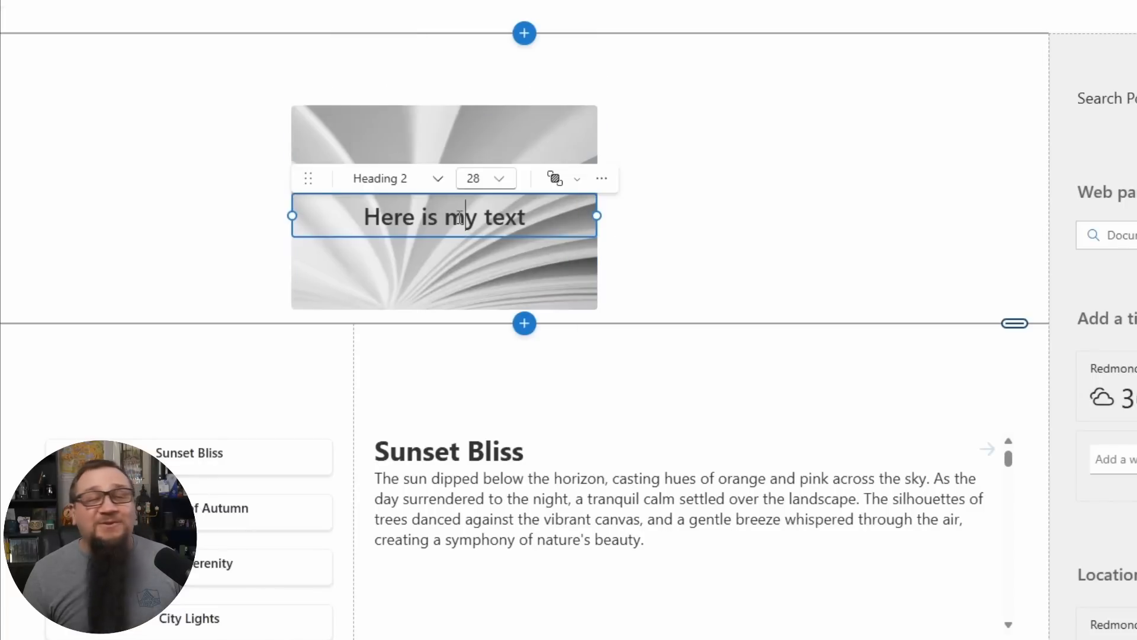
left_click(552, 180)
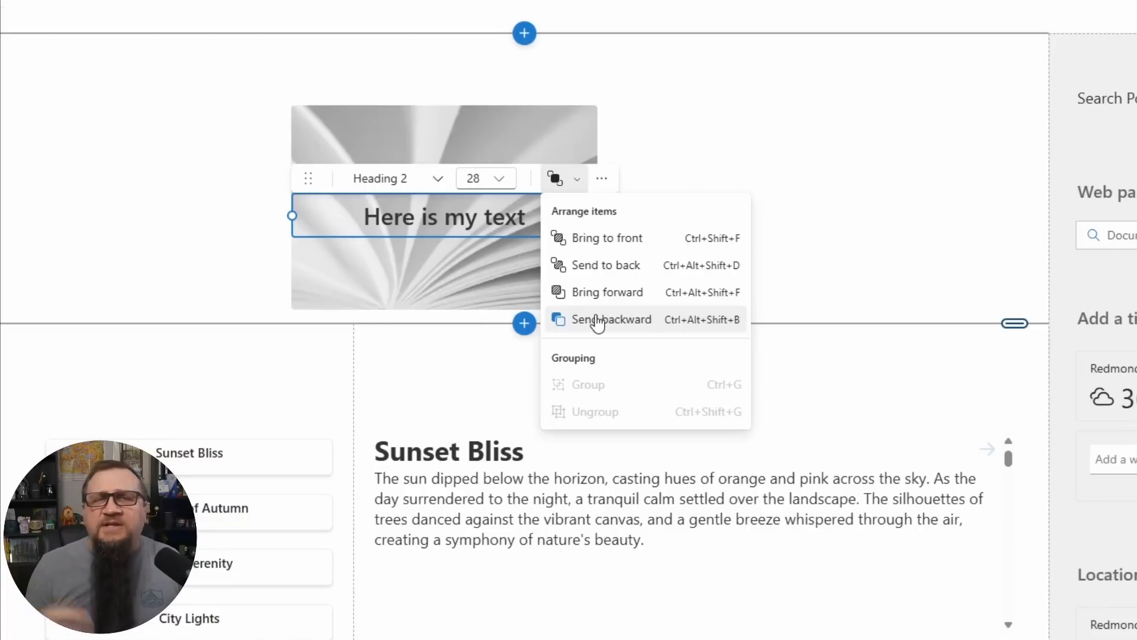
left_click(272, 90)
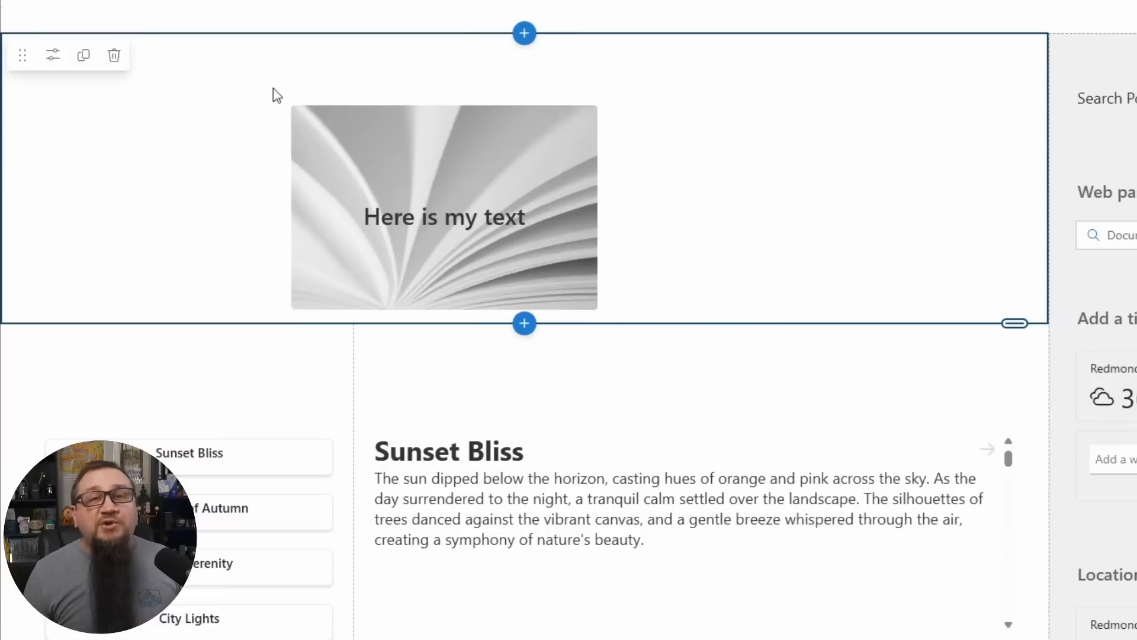
Step: Select the heading text together with the book-pages image and group the two web parts
left_click(527, 219)
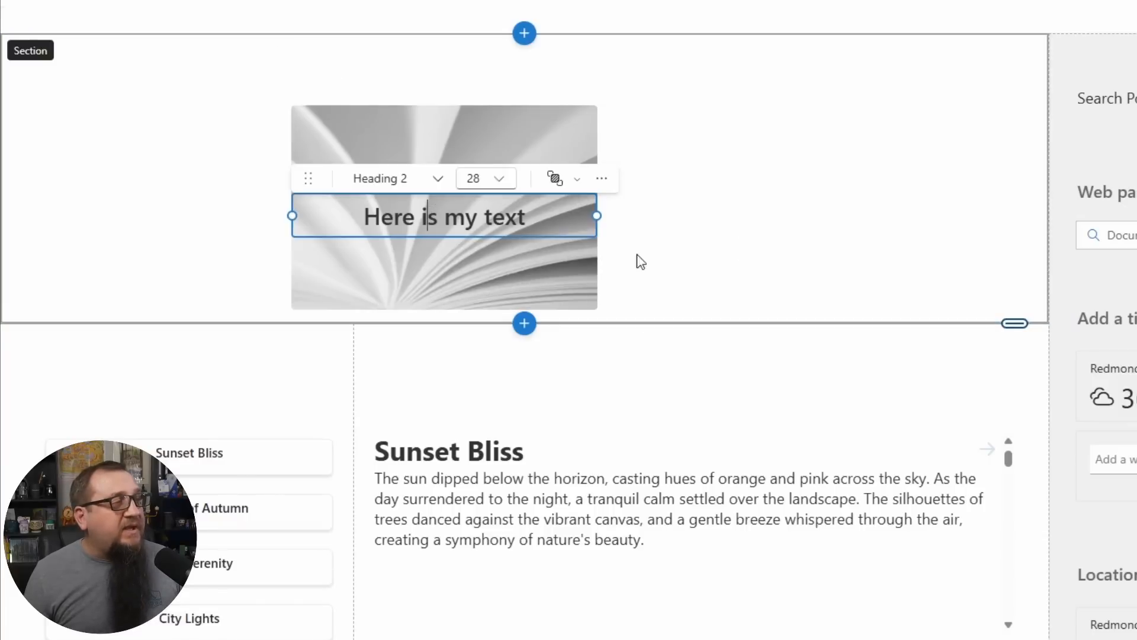
left_click(527, 144)
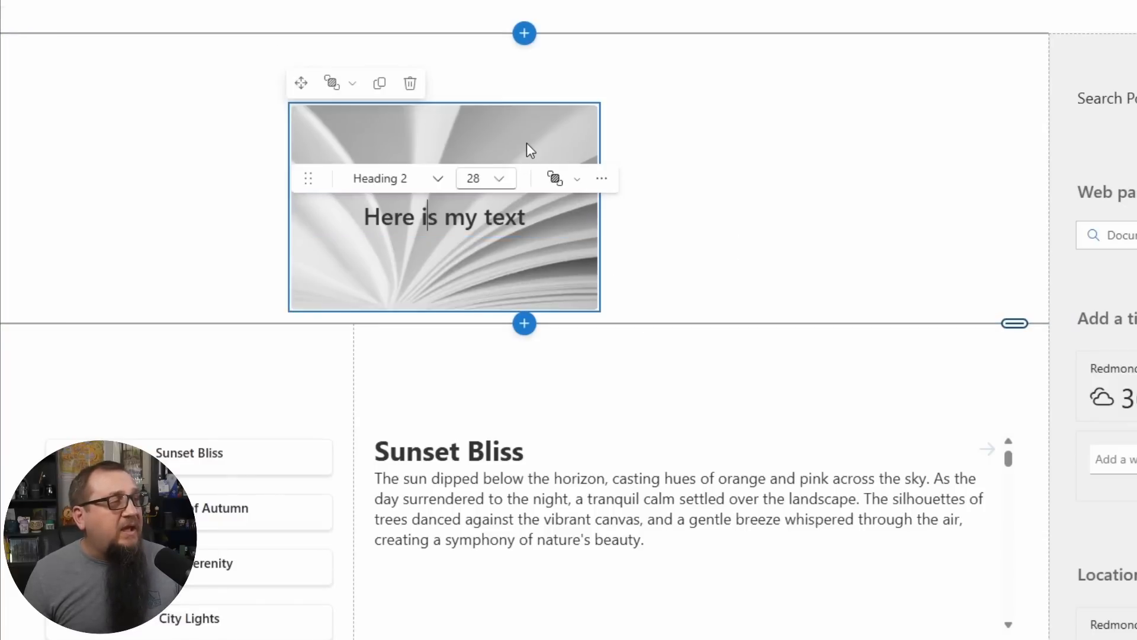
left_click(333, 83)
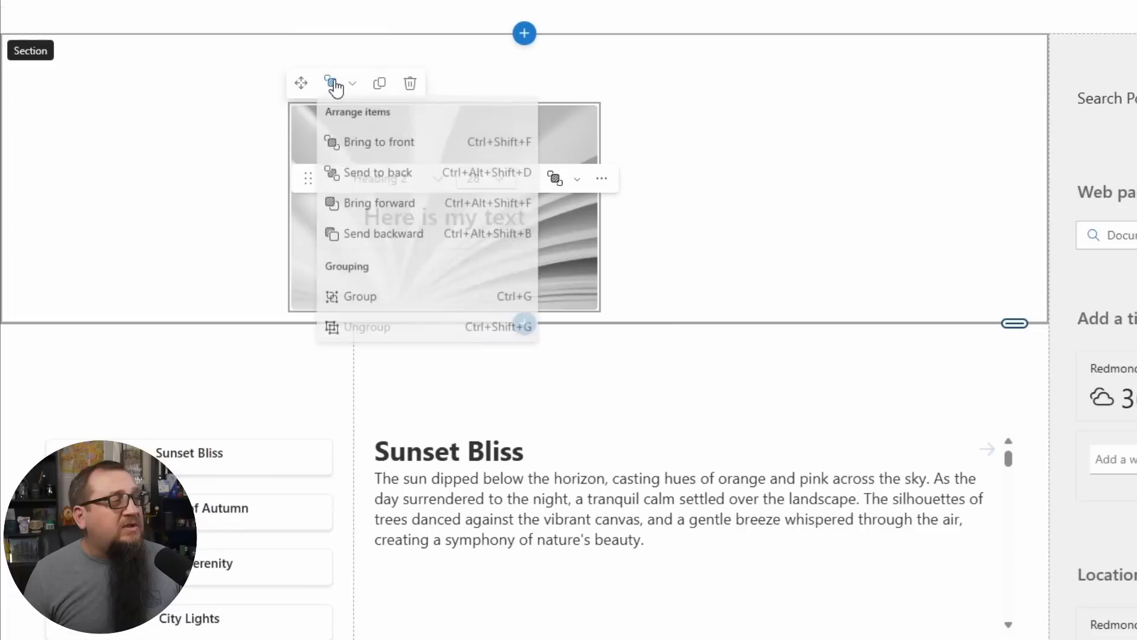
left_click(451, 299)
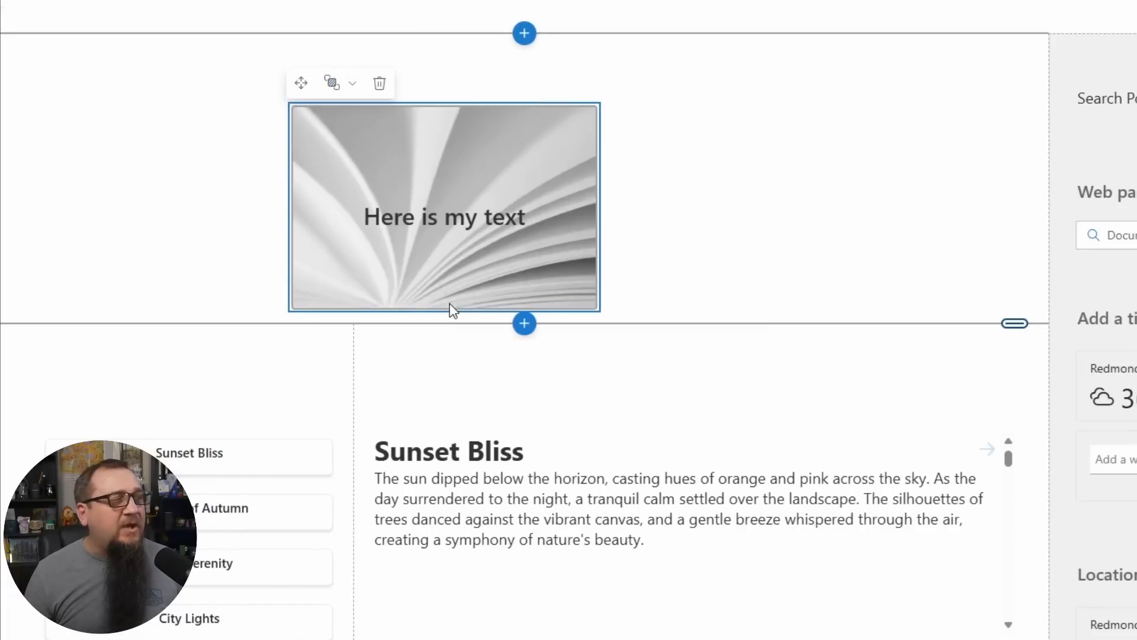
Step: Move the grouped image and heading text near the upper-right edge of the flexible section
left_click(200, 178)
left_click(412, 179)
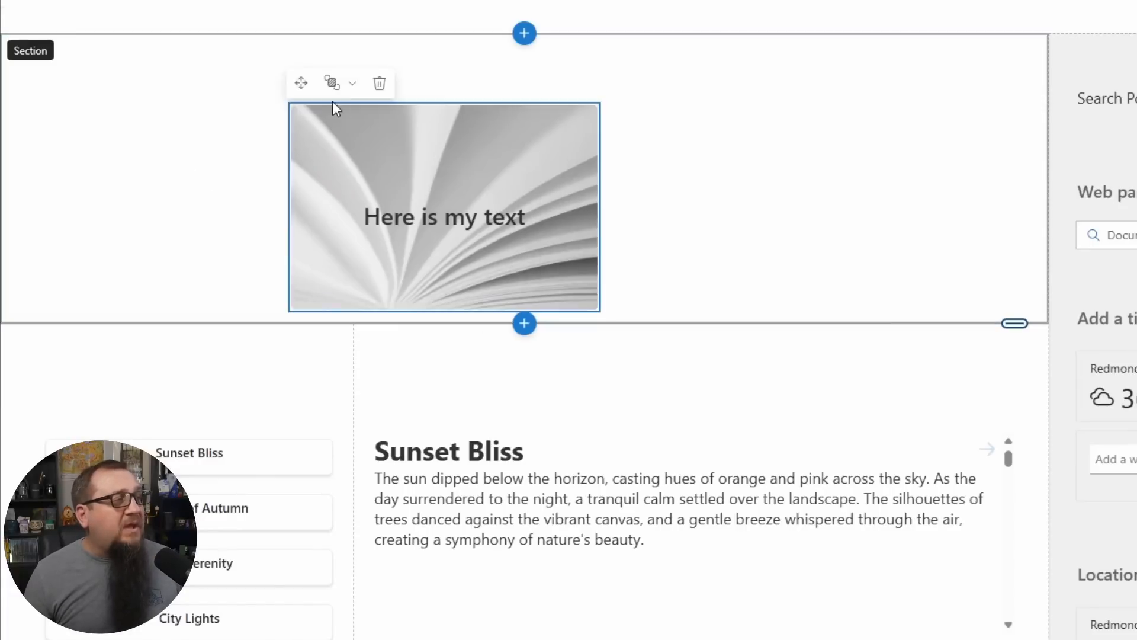
left_click_drag(300, 83, 677, 69)
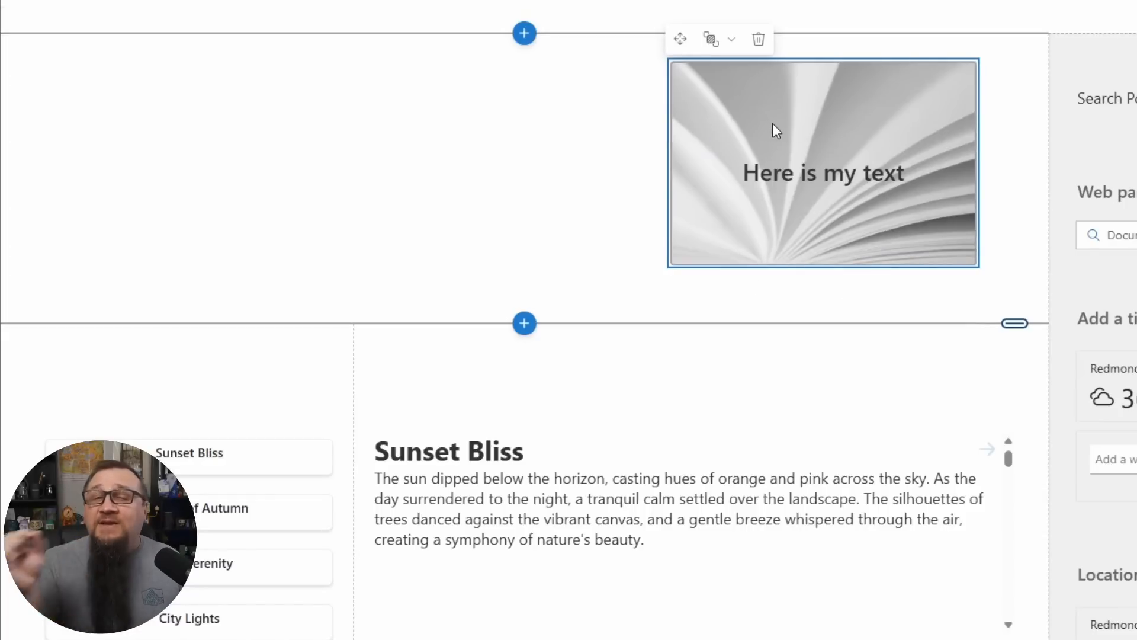
Step: Move the "Here is my text" heading within the group up to the image's upper edge
left_click(835, 178)
left_click_drag(680, 133, 634, 149)
left_click(628, 164)
left_click(742, 138)
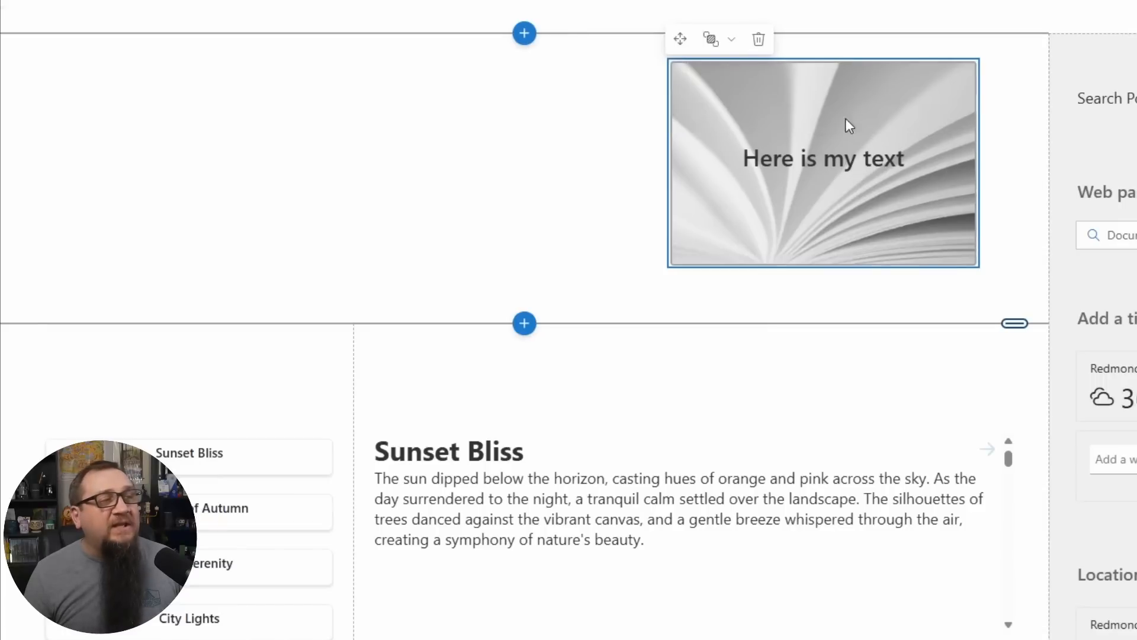
left_click(818, 158)
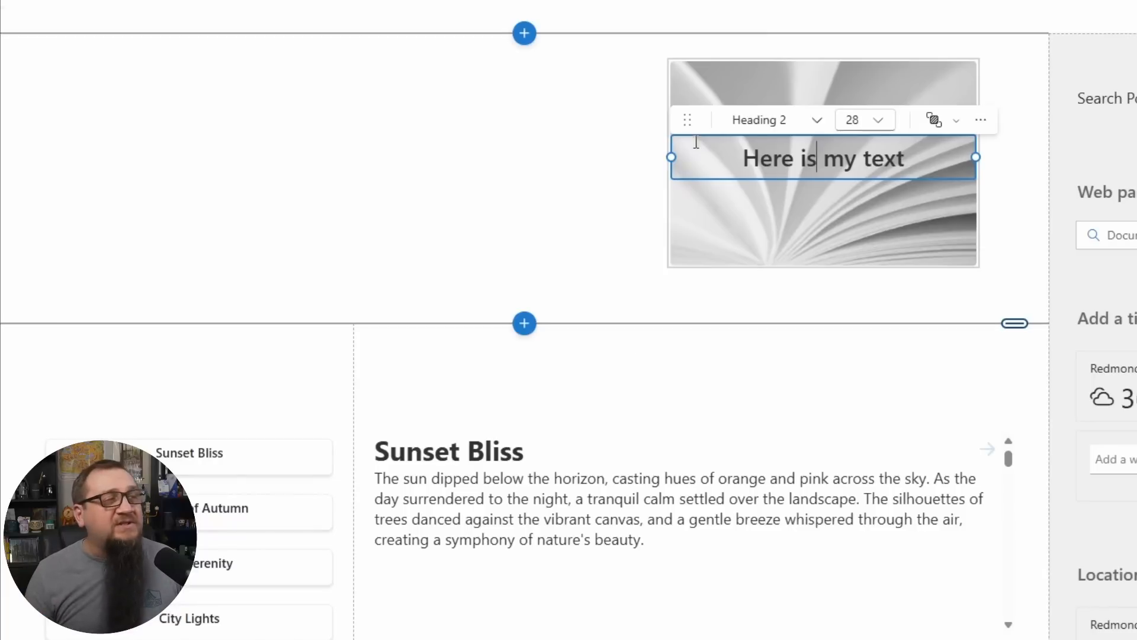
left_click_drag(687, 122, 673, 53)
left_click(497, 163)
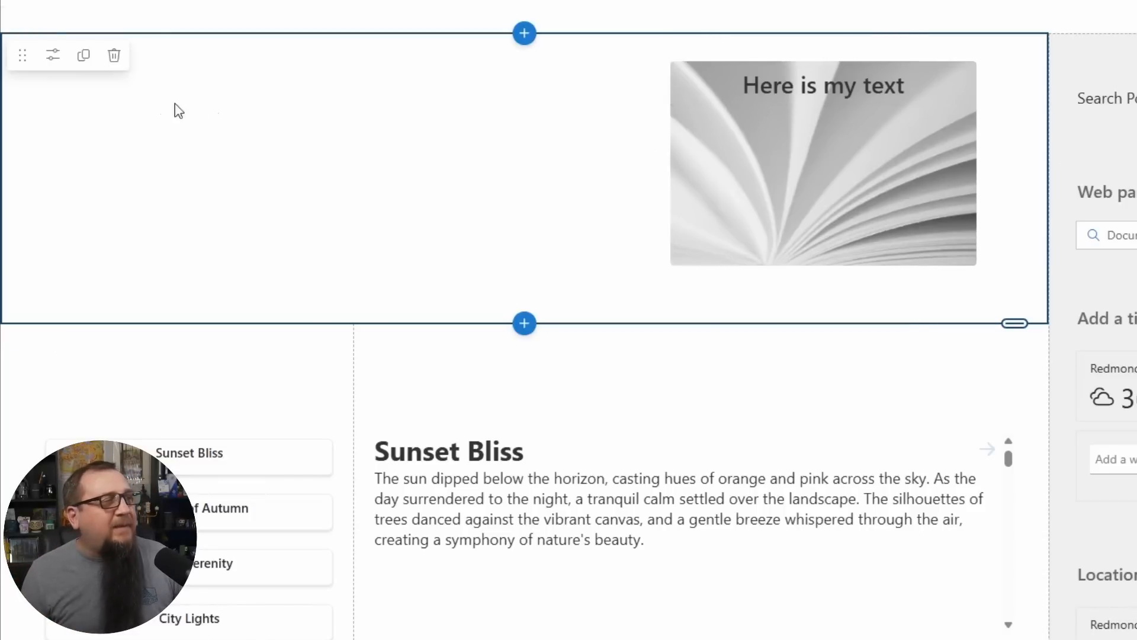
Step: Add a Banner web part at the section's upper-left corner and narrow it to about half the section's width
left_click_drag(176, 109, 312, 85)
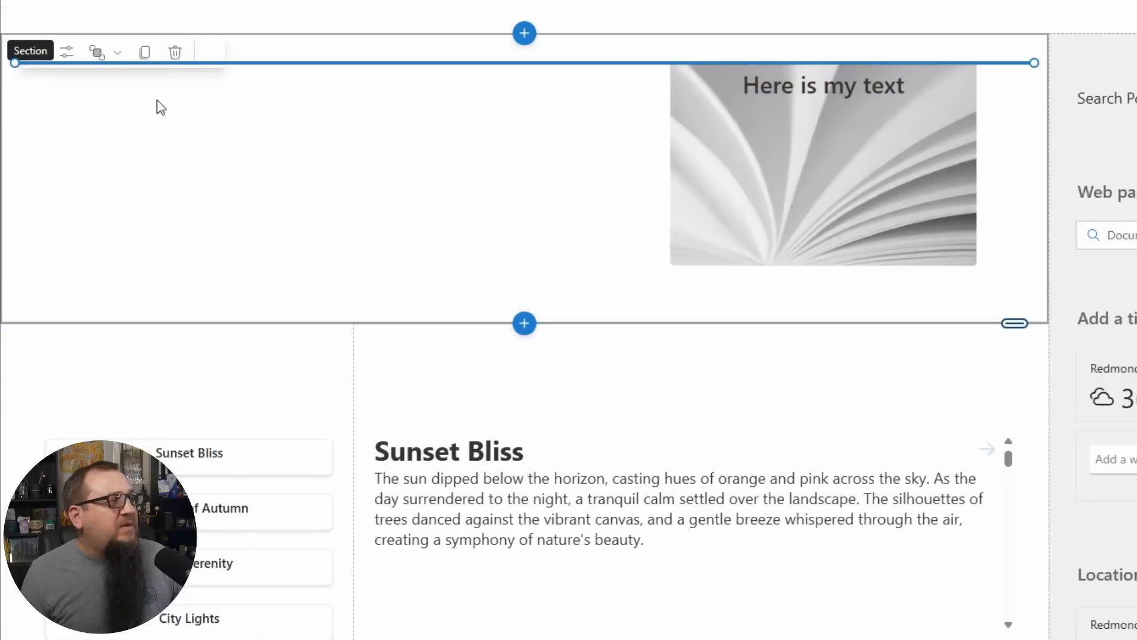
left_click_drag(1035, 189, 496, 187)
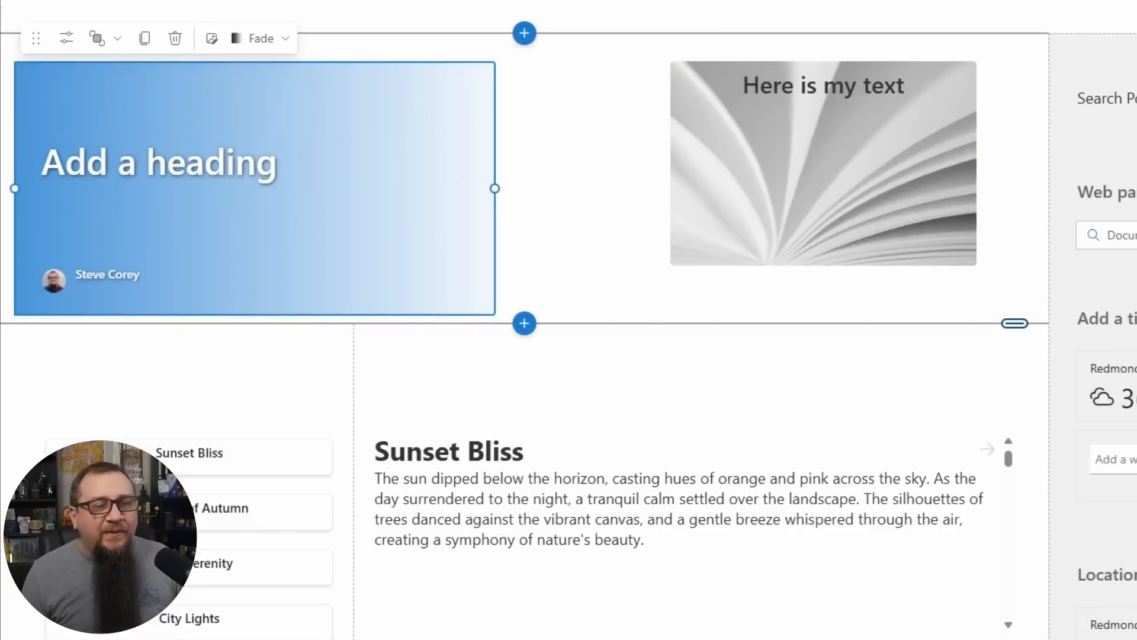
left_click_drag(1126, 426, 47, 187)
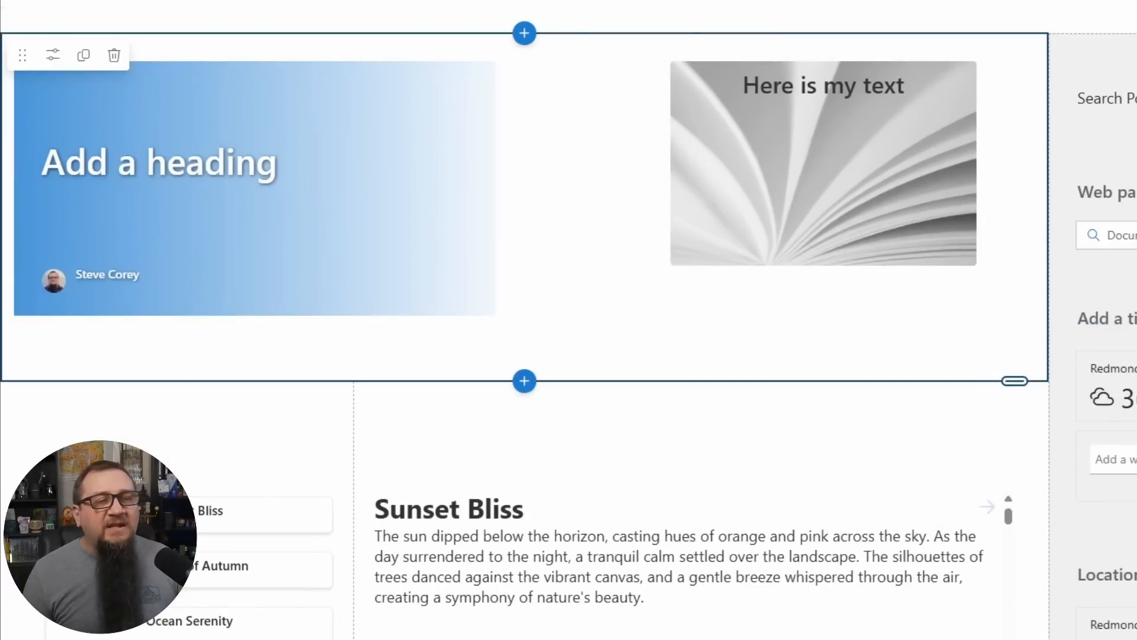
Step: Add an Editorial card web part overlapping the banner, and narrow it to about a third of the section's width
left_click_drag(1125, 414, 431, 229)
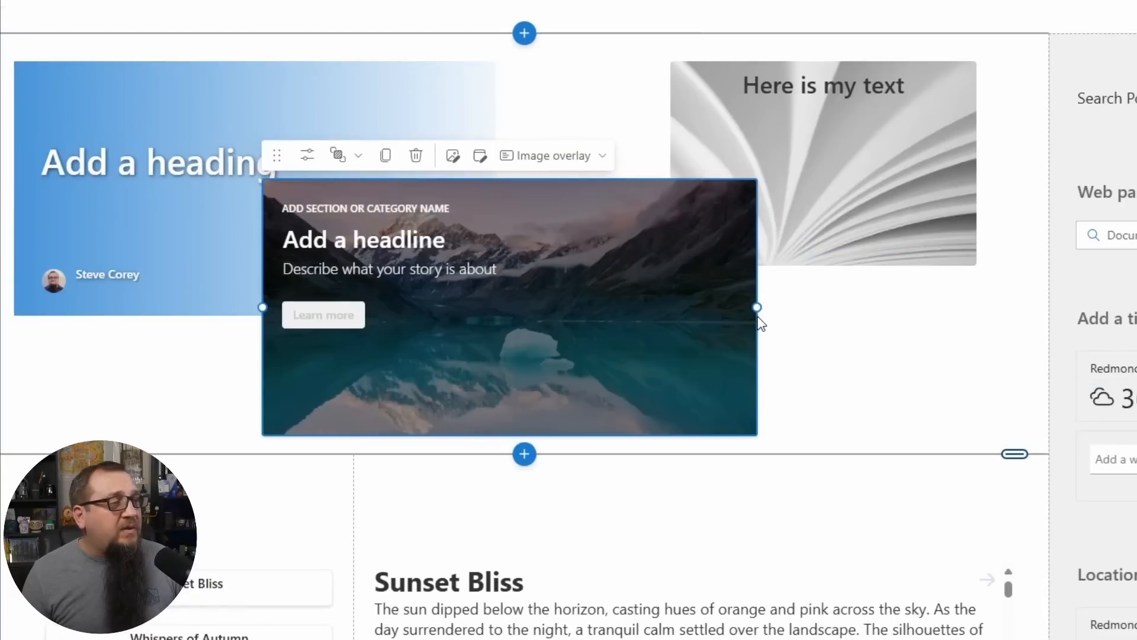
left_click_drag(757, 307, 582, 306)
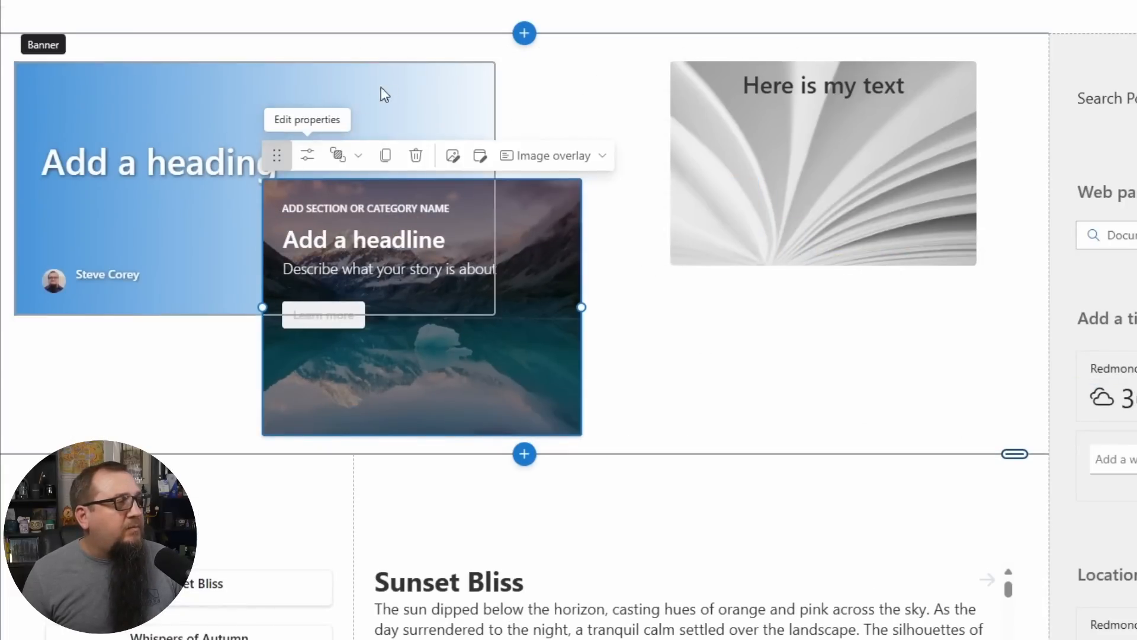
left_click_drag(277, 155, 301, 137)
Step: Delete the Banner web part from the flexible section
left_click(274, 107)
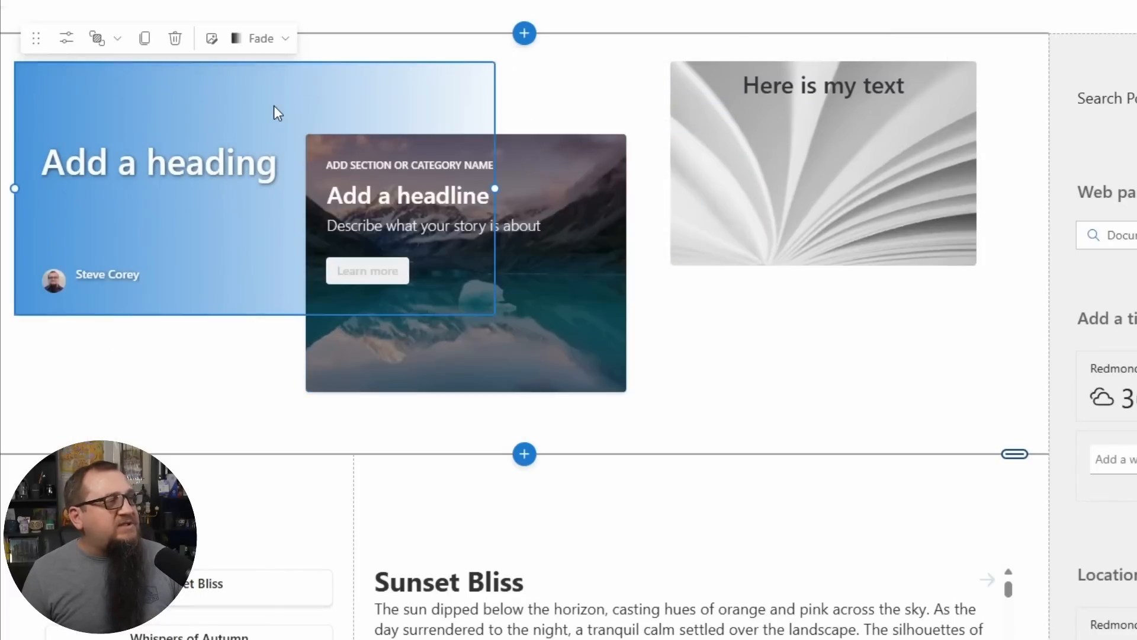
key("Delete")
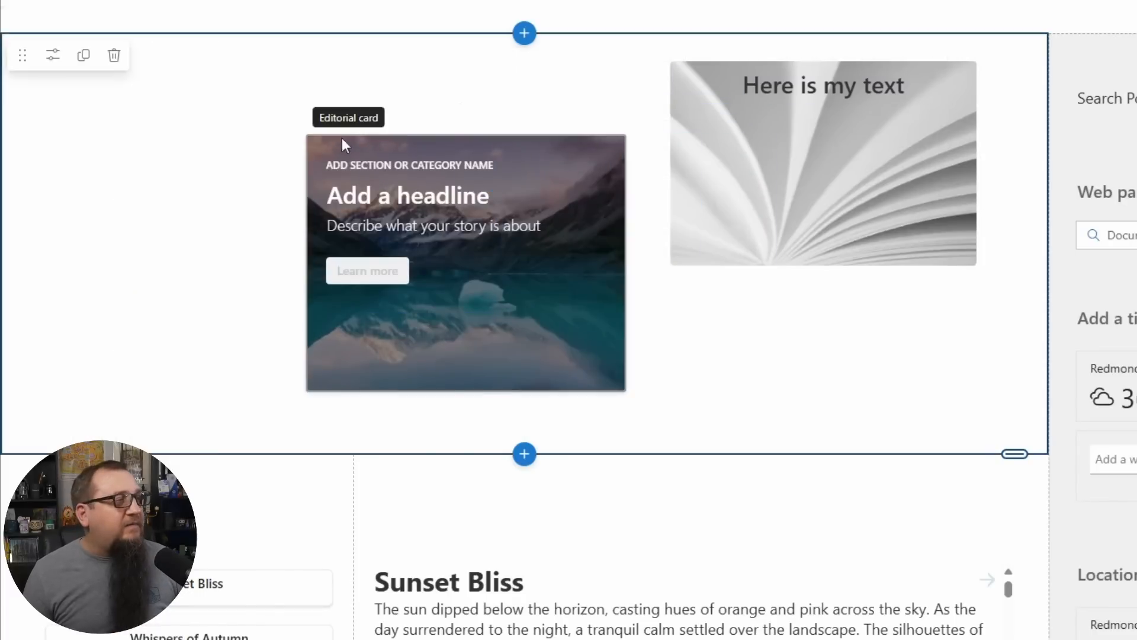
Step: Move the Editorial card to the section's upper-left corner and widen it to just beside the book-pages image
left_click(345, 145)
left_click_drag(320, 114, 24, 61)
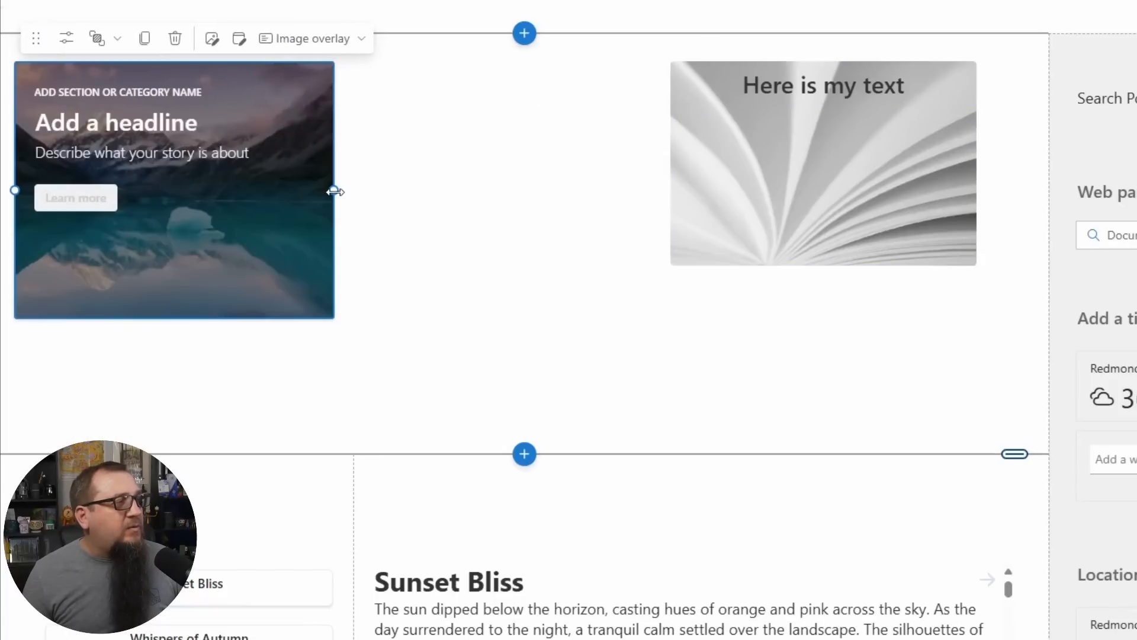
left_click_drag(335, 191, 655, 205)
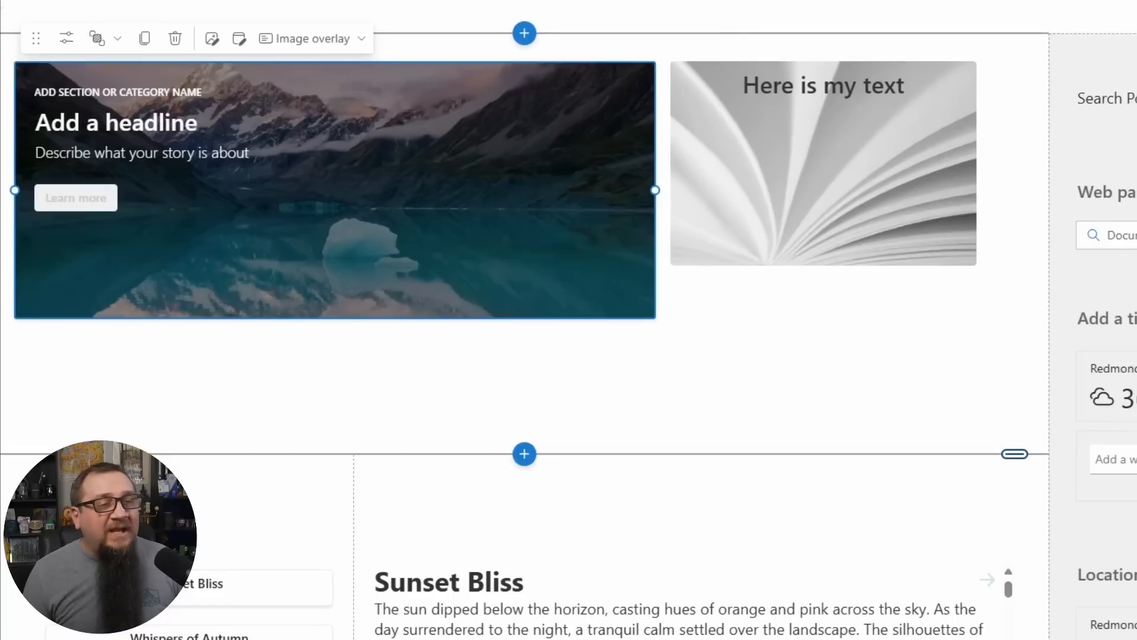
Step: Place a Button web part beneath the book-pages image across the image's full width, and give it a link
left_click_drag(736, 326, 975, 320)
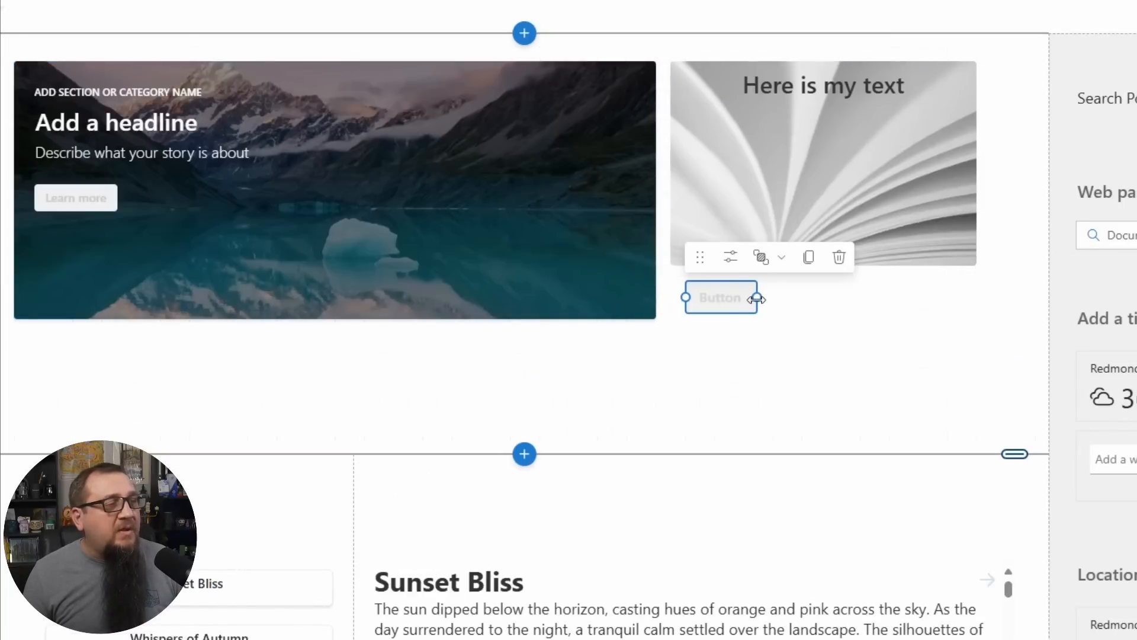
mouse_move(681, 297)
left_mouse_down()
mouse_move(655, 299)
mouse_move(671, 298)
left_mouse_up()
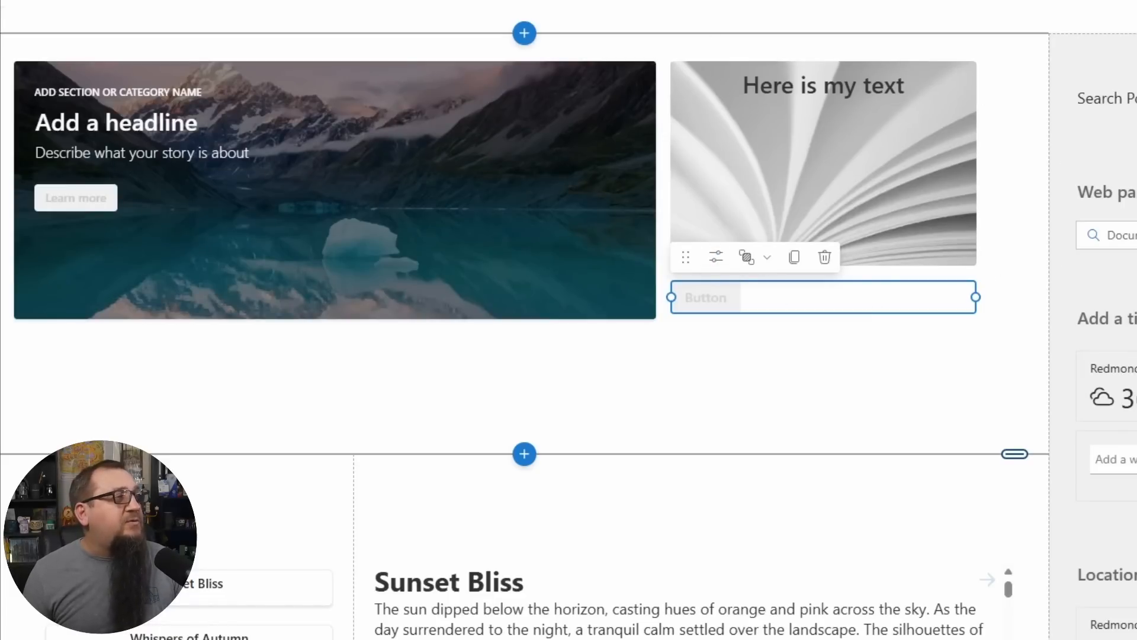
key("ctrl+l")
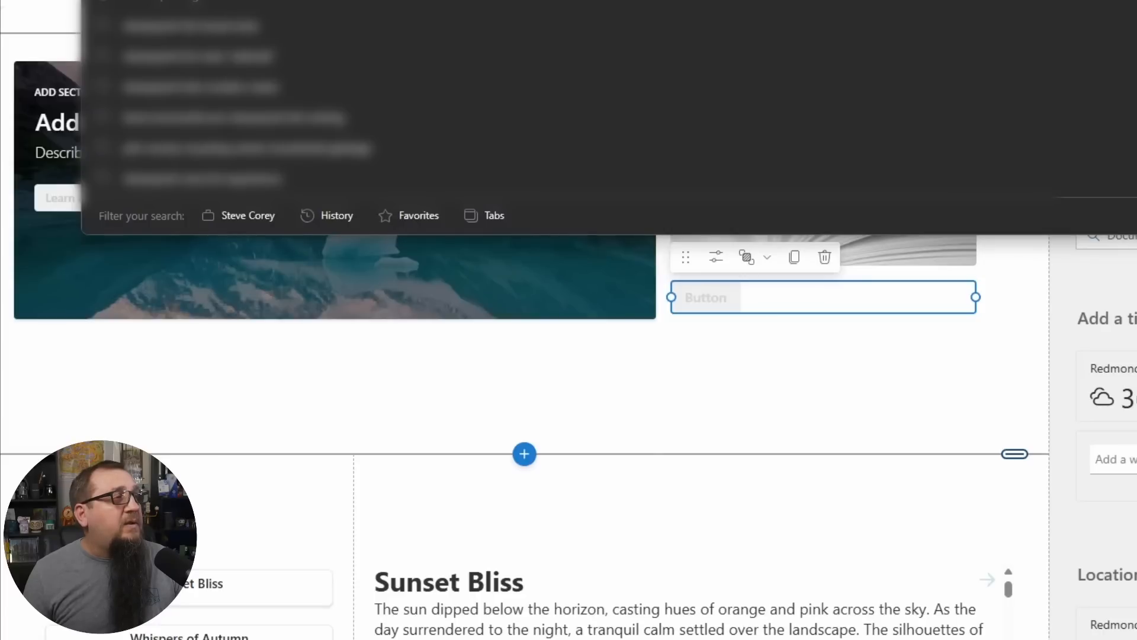
left_click(914, 303)
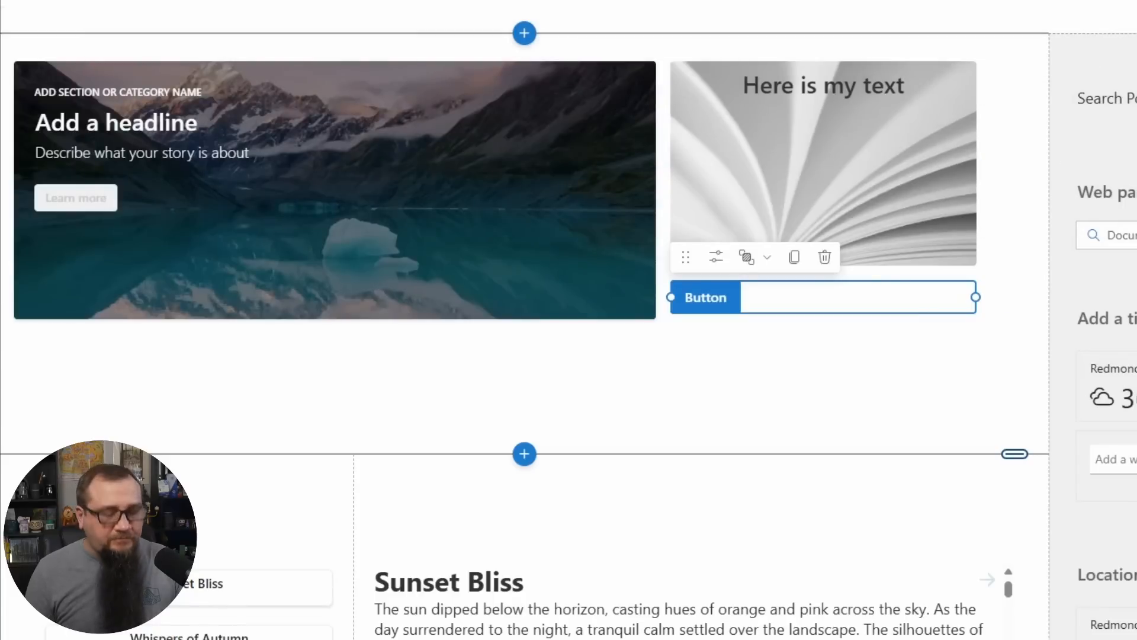
Step: Label the button "Click here" and save and close the page
type("Click here")
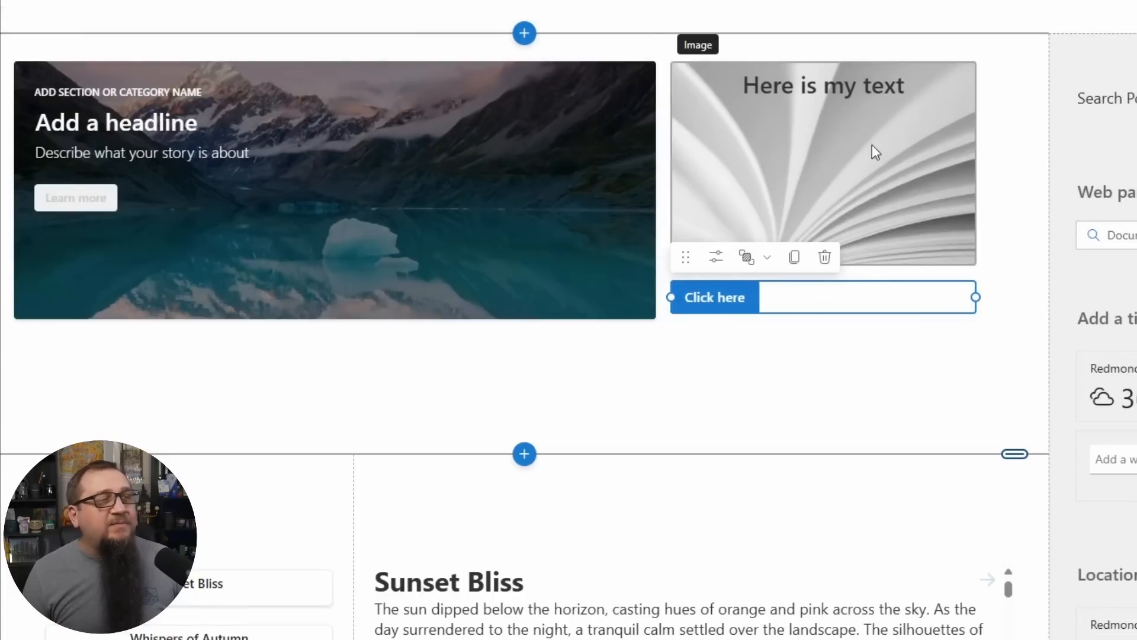
left_click(1021, 337)
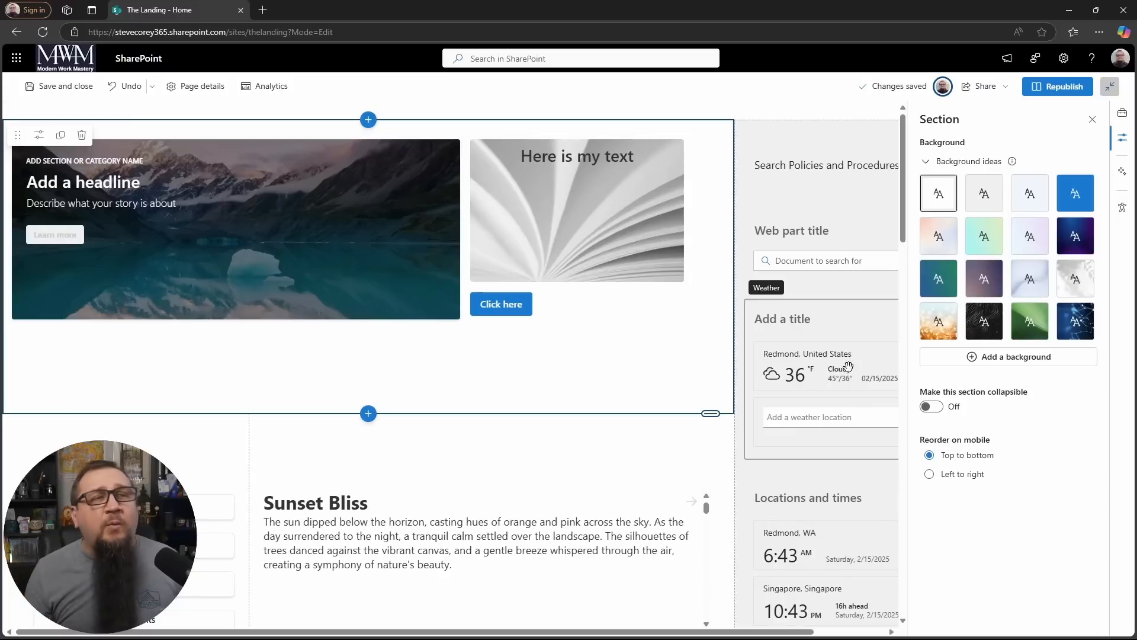
mouse_move(1012, 166)
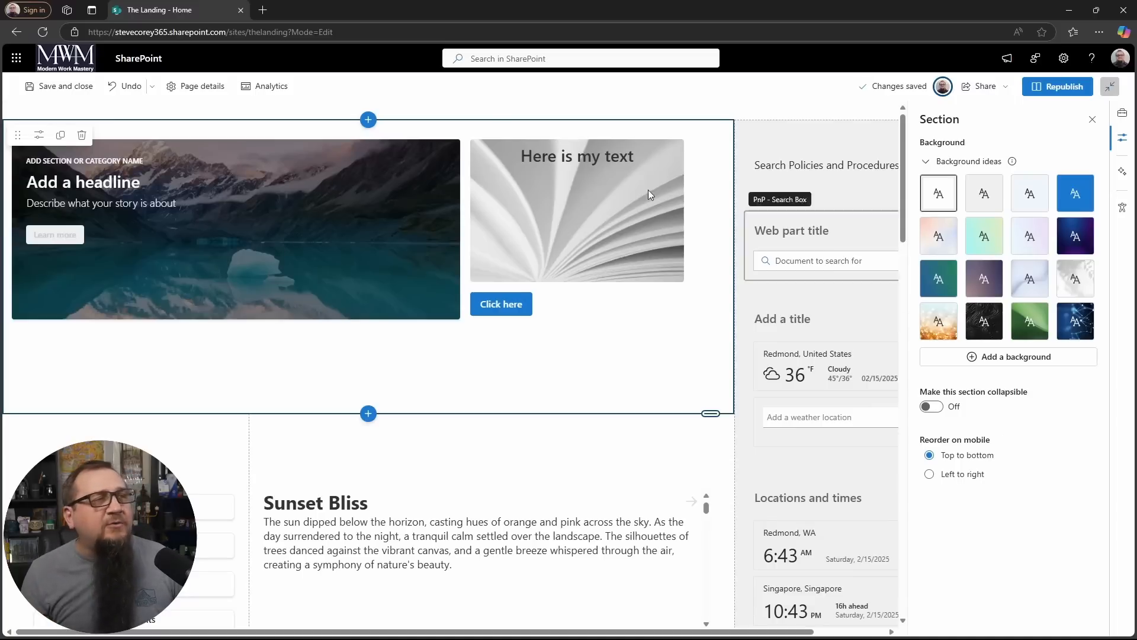
left_click(38, 88)
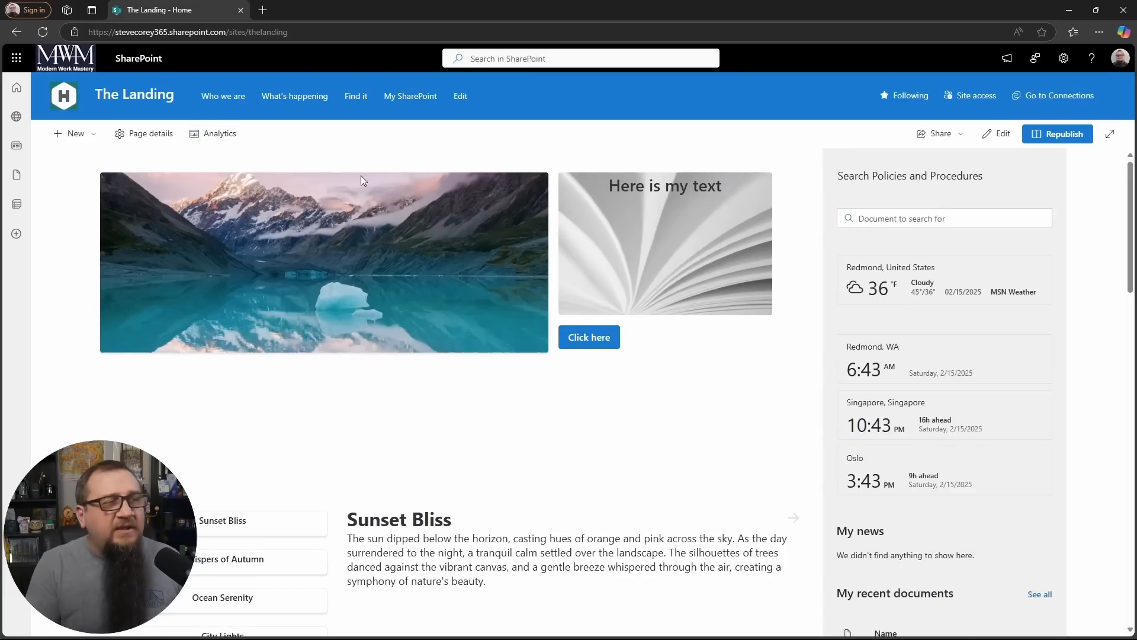
Step: Preview the saved page at a 400-pixel mobile width with the browser developer tools, checking how the web parts stack, and close the tools
key("F12")
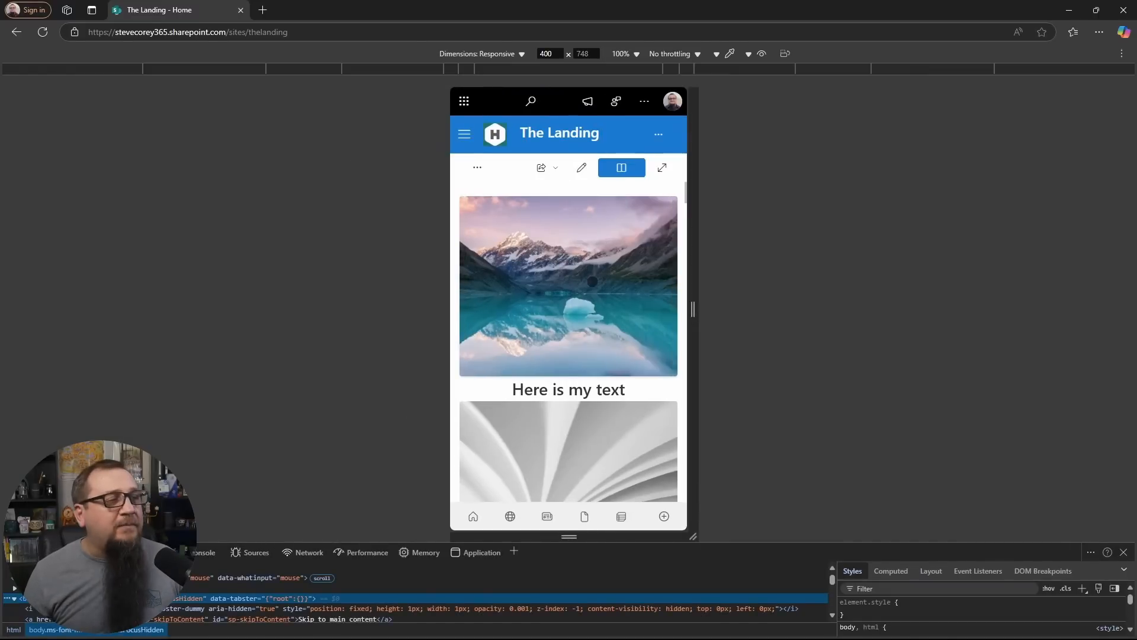
scroll(589, 270, "down", 5)
scroll(579, 229, "up", 5)
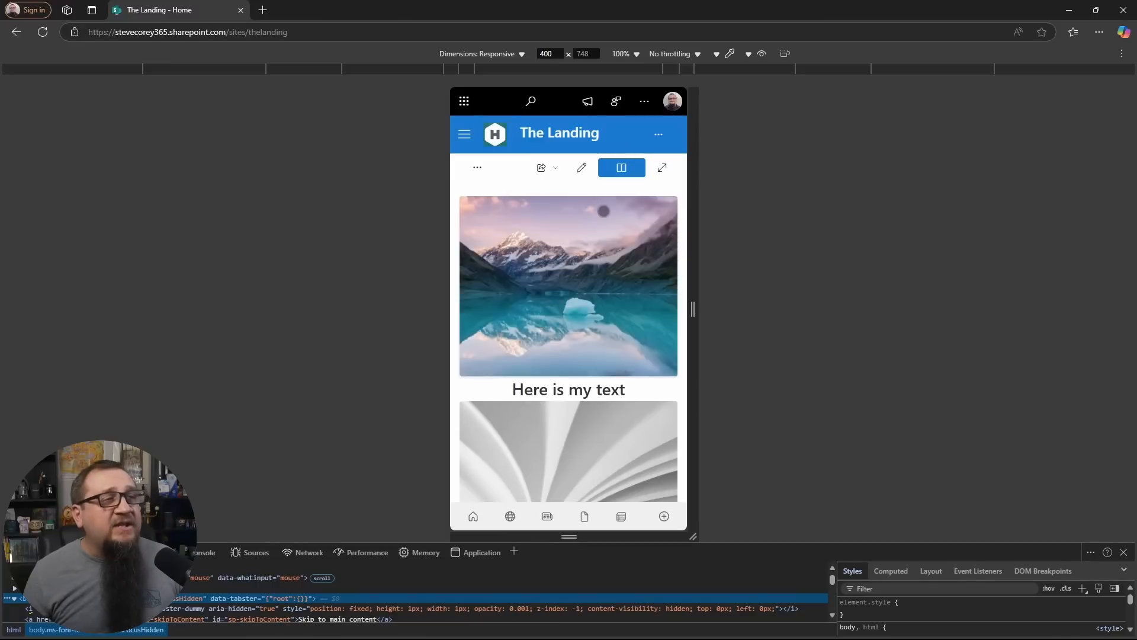
left_click(1125, 552)
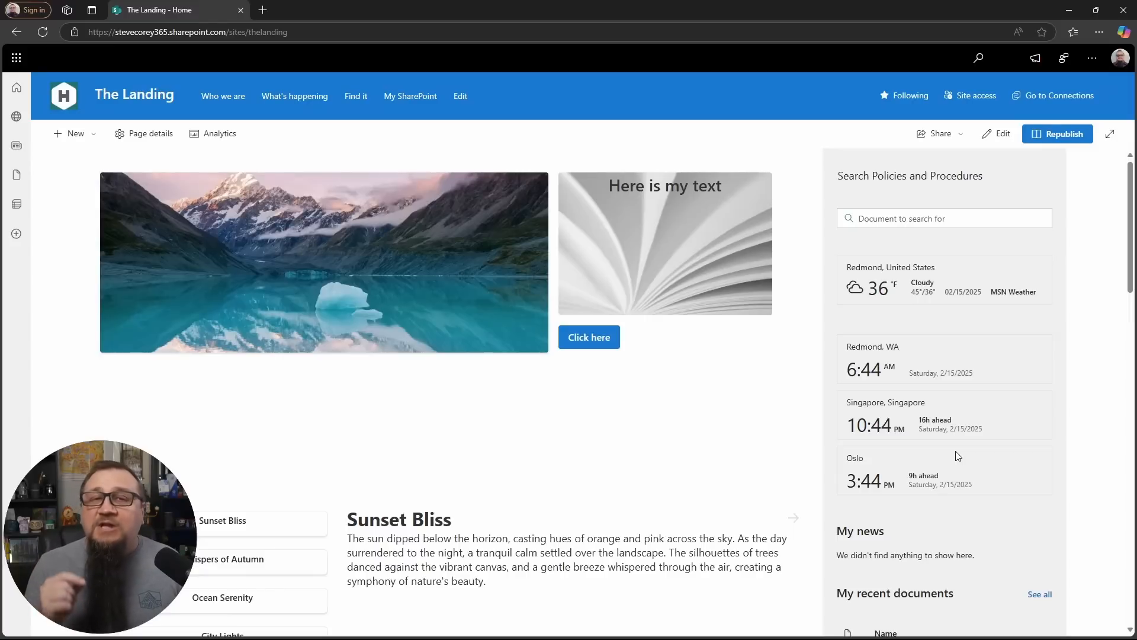
Step: Reopen the page for editing and show the full list of web parts
left_click(998, 134)
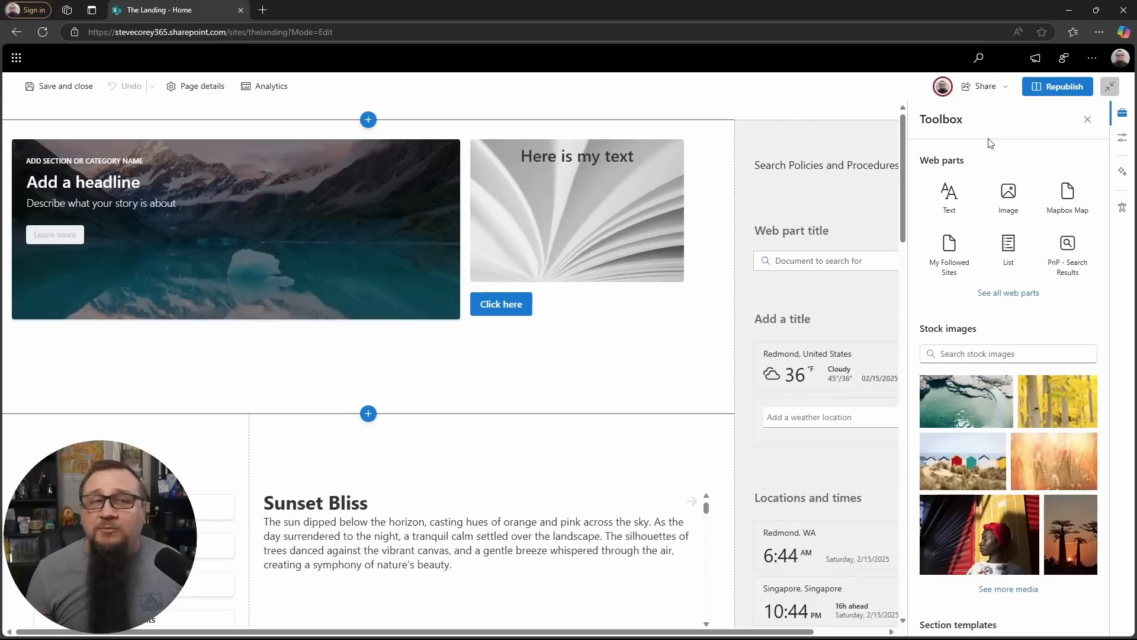
left_click(1032, 298)
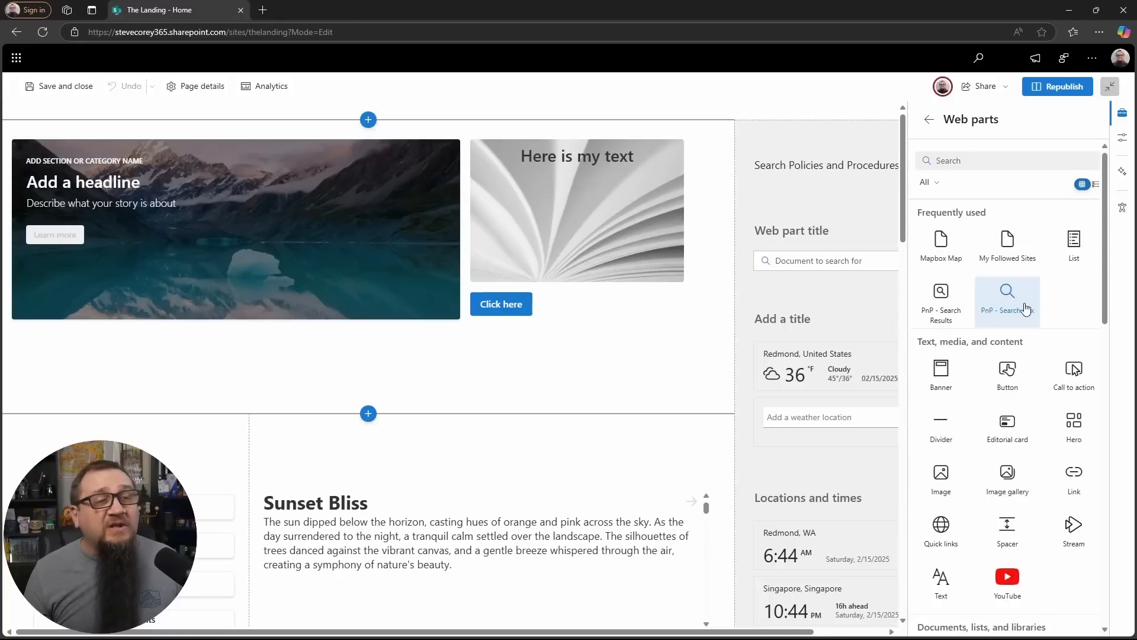
Step: Add a PnP - Search Box web part beneath the Editorial card and a PnP - Search Results web part directly below it
left_click_drag(1026, 309, 228, 343)
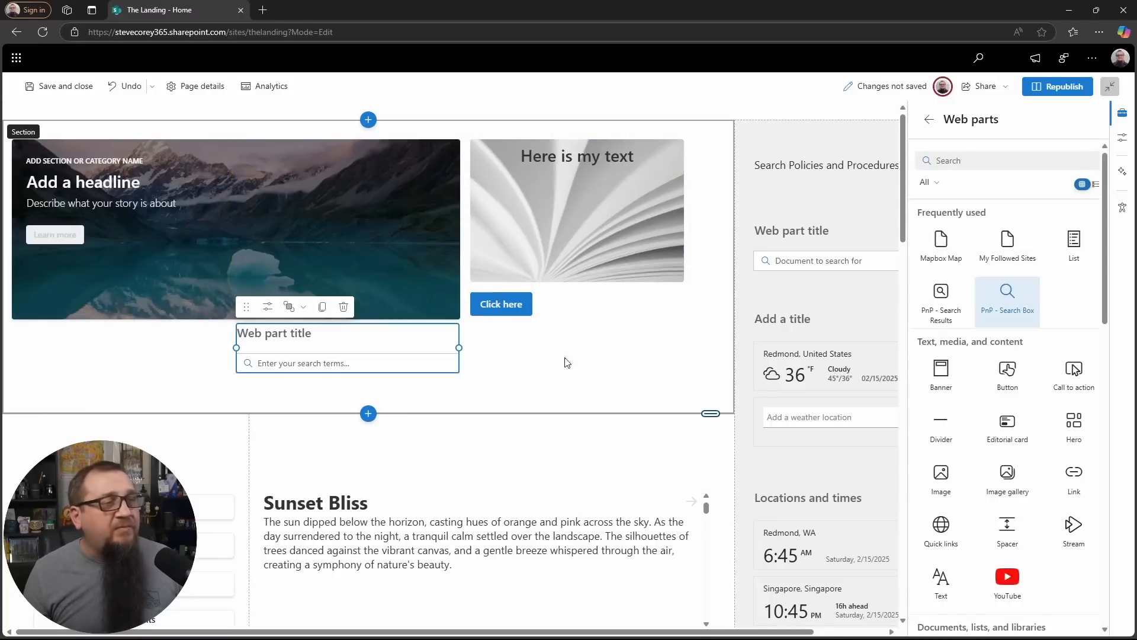
left_click_drag(941, 303, 487, 331)
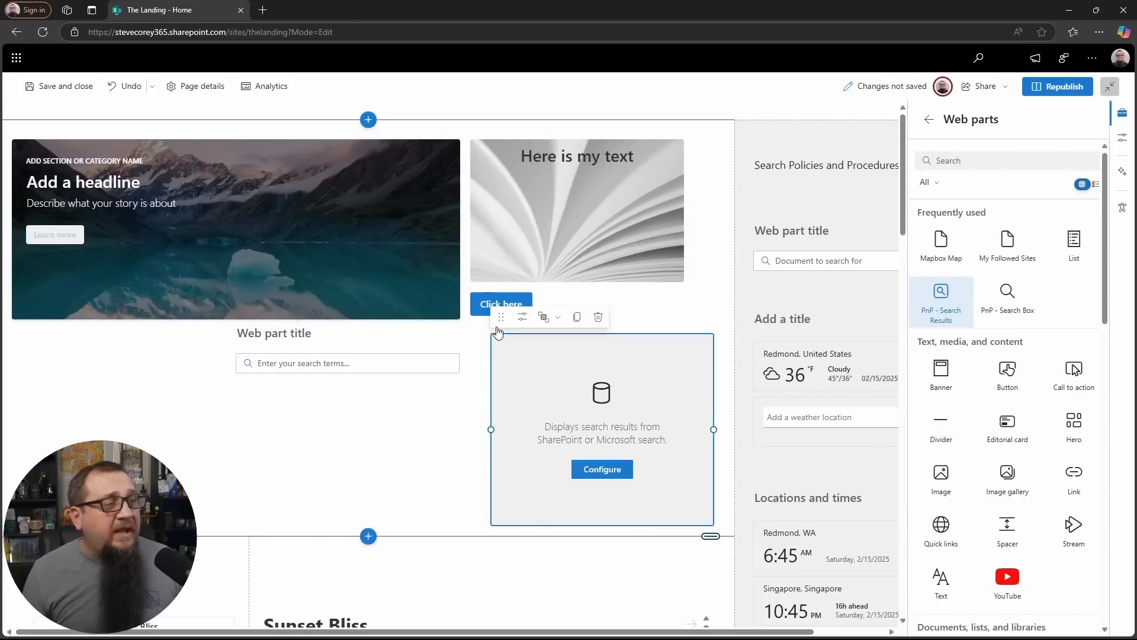
left_click_drag(501, 317, 240, 377)
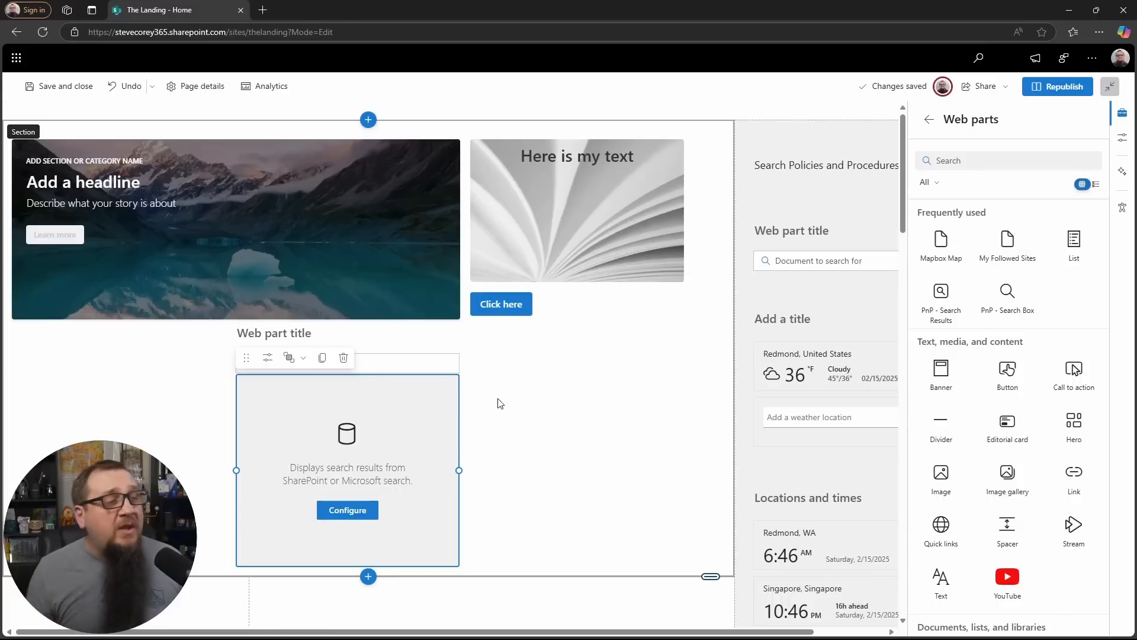
Step: Delete the PnP - Search Results and PnP - Search Box web parts from the flexible section
left_click(343, 357)
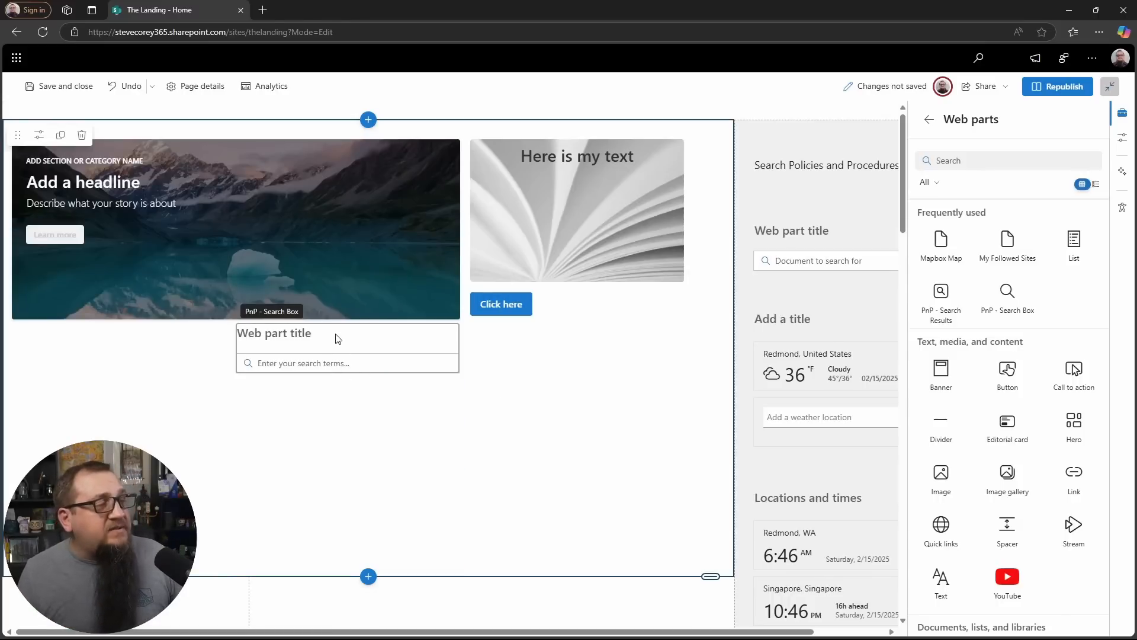
left_click(337, 339)
left_click(344, 306)
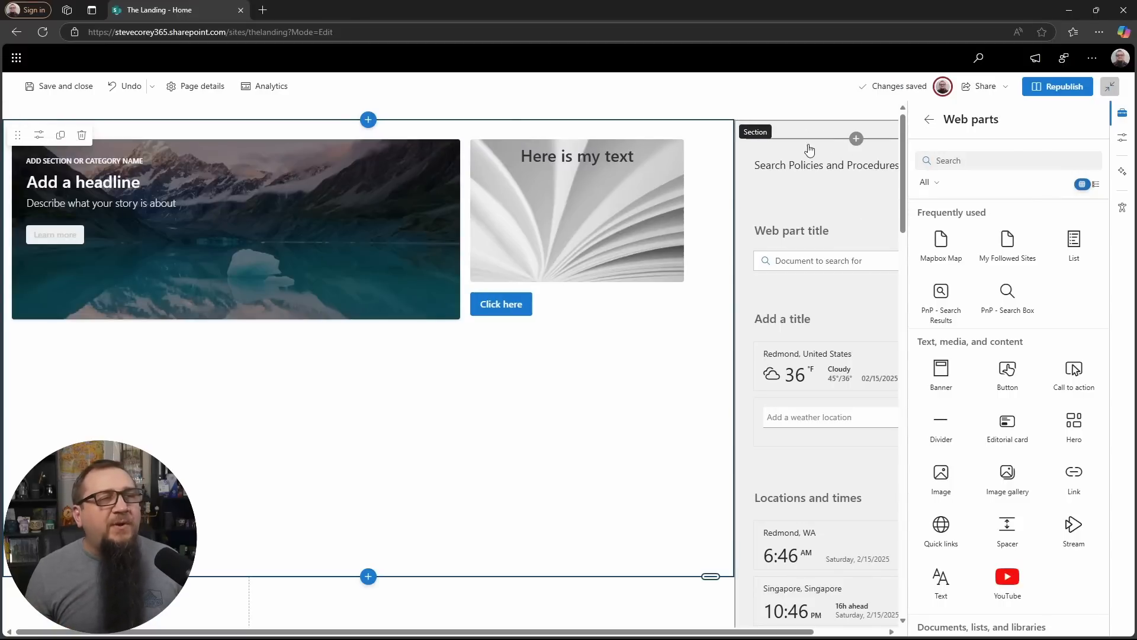
Step: Delete the page's vertical section and shorten the flexible section to end just beneath its web parts
left_click(834, 137)
left_click(795, 132)
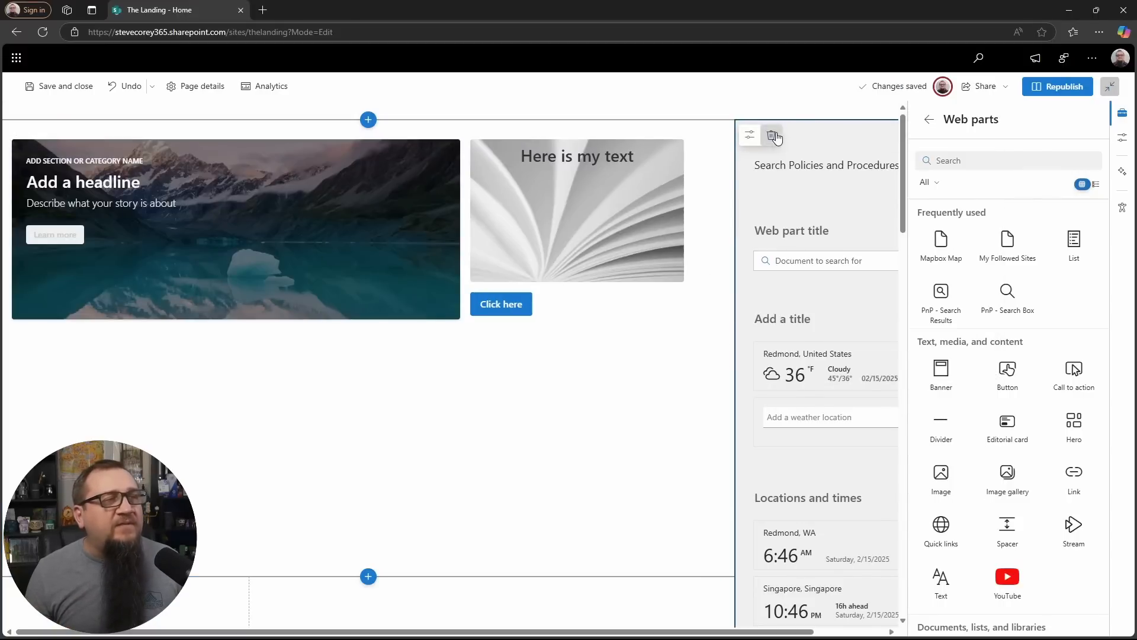
left_click(772, 136)
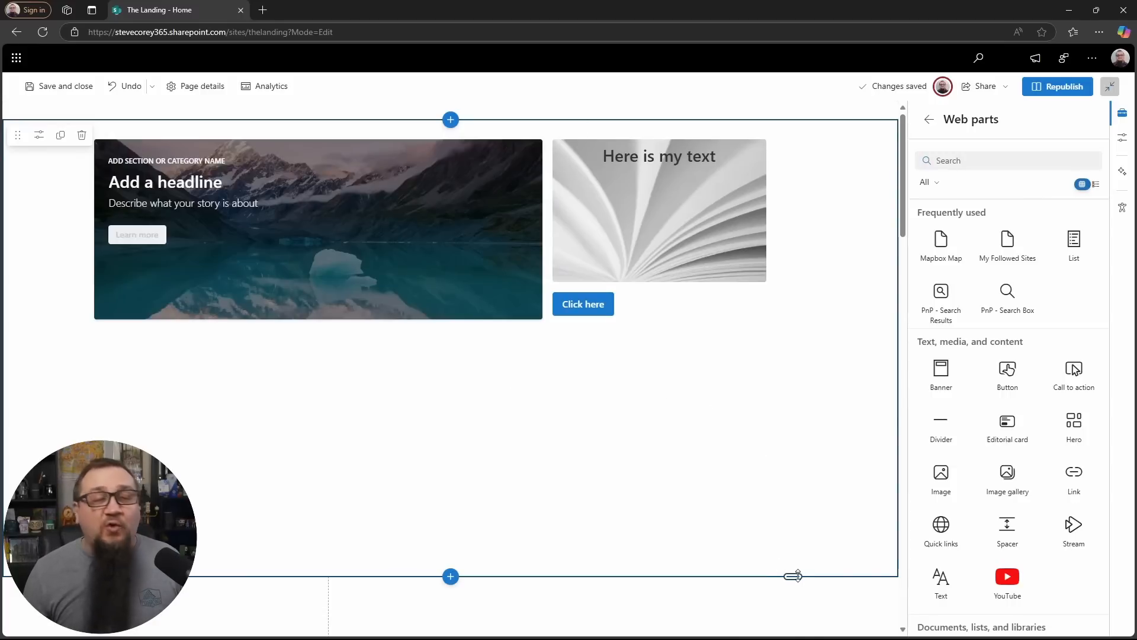
left_click_drag(798, 575, 787, 320)
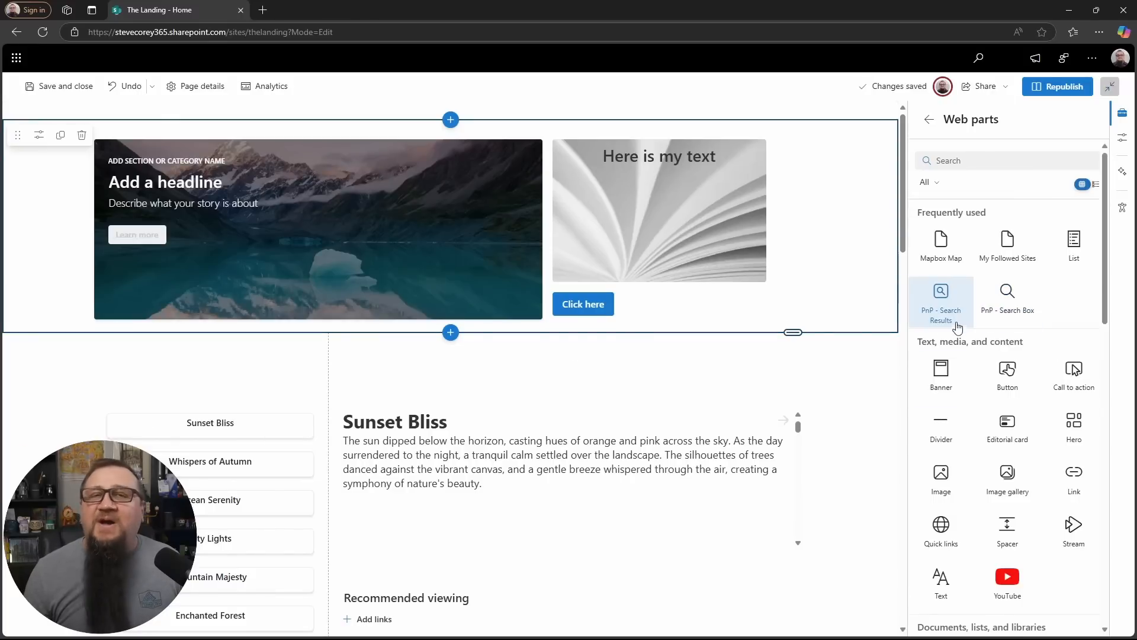
Step: Delete the flexible section containing the Editorial card, book-pages image and button
left_click(1123, 137)
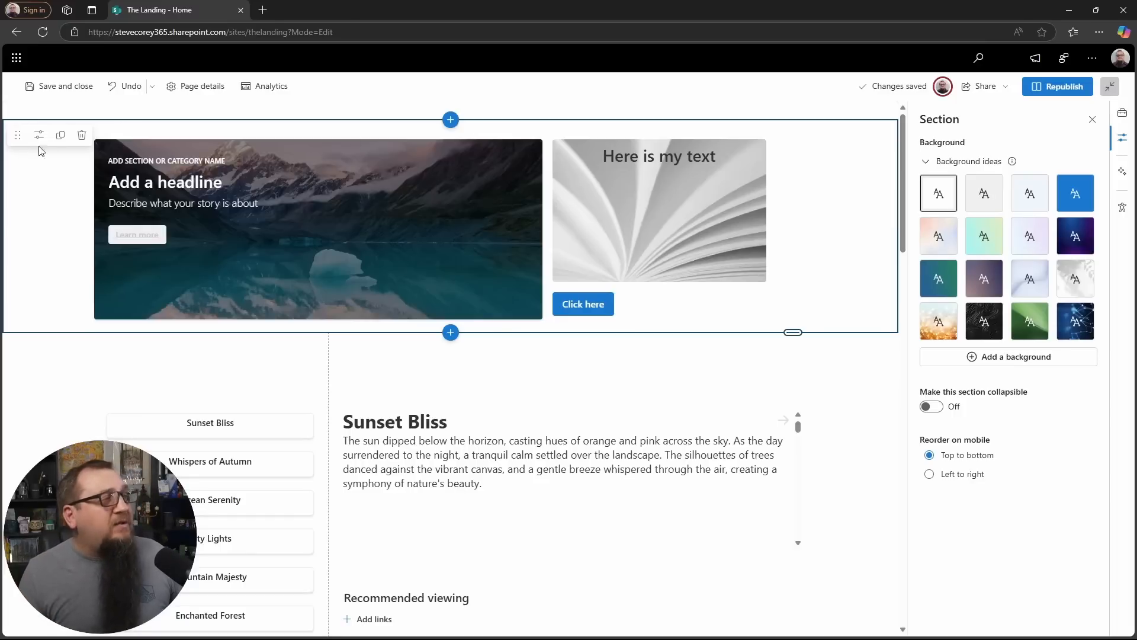
left_click(81, 135)
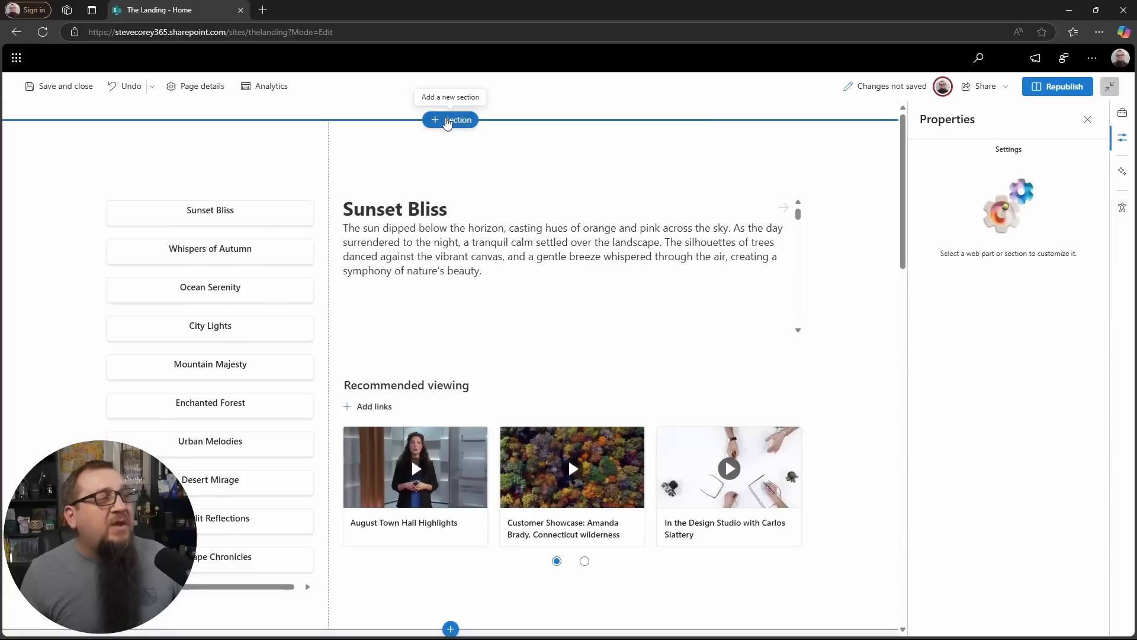
Step: Add the Annual Summit Recap section template above the existing section
left_click(1122, 116)
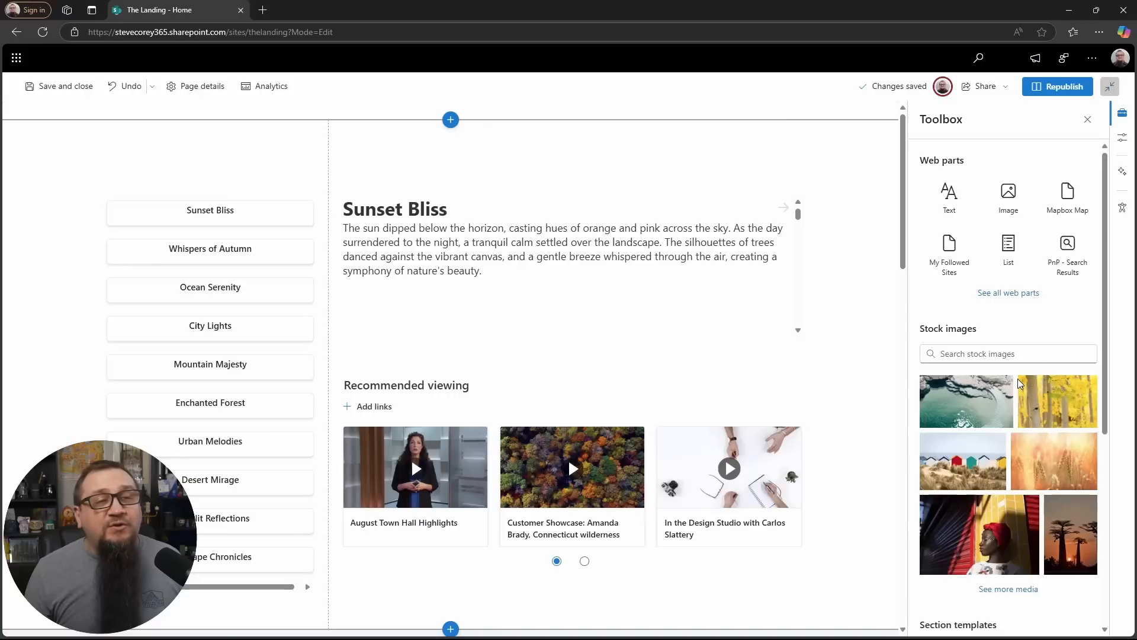
scroll(1022, 394, "down", 5)
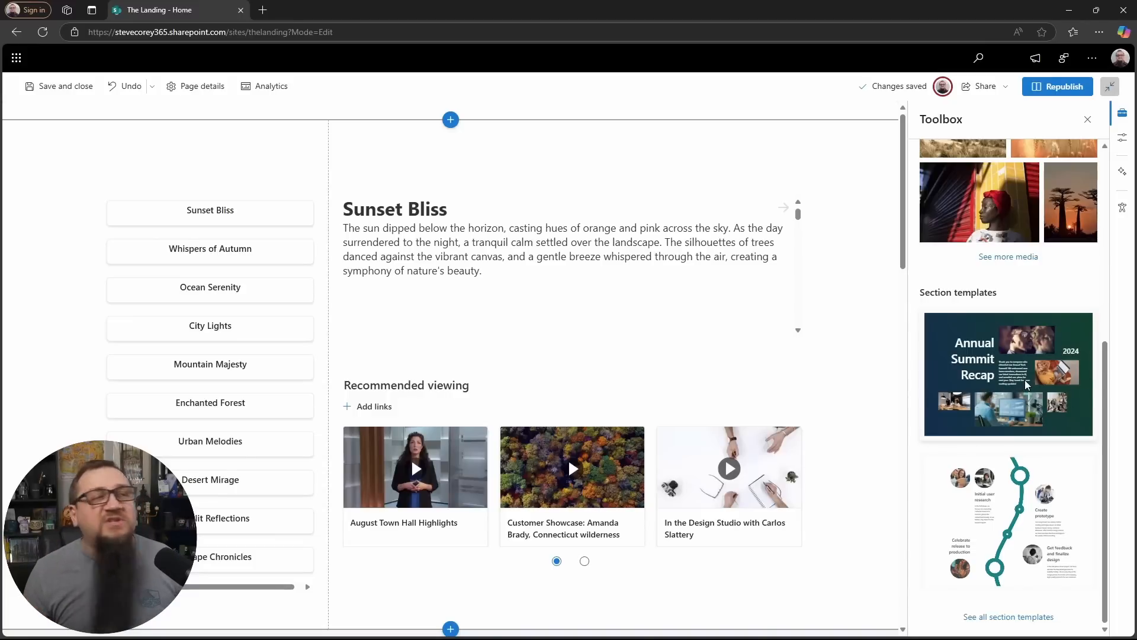
left_click_drag(969, 355, 472, 115)
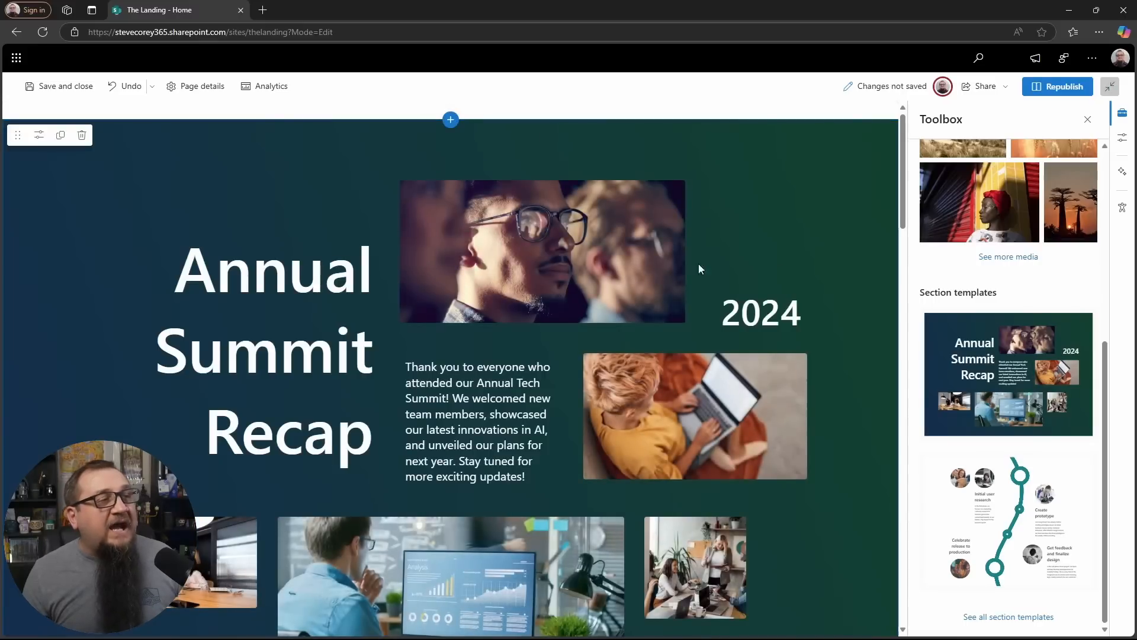
Step: Examine the individual text and image web parts that make up the Annual Summit Recap section
left_click(517, 267)
left_click(455, 410)
left_click(741, 314)
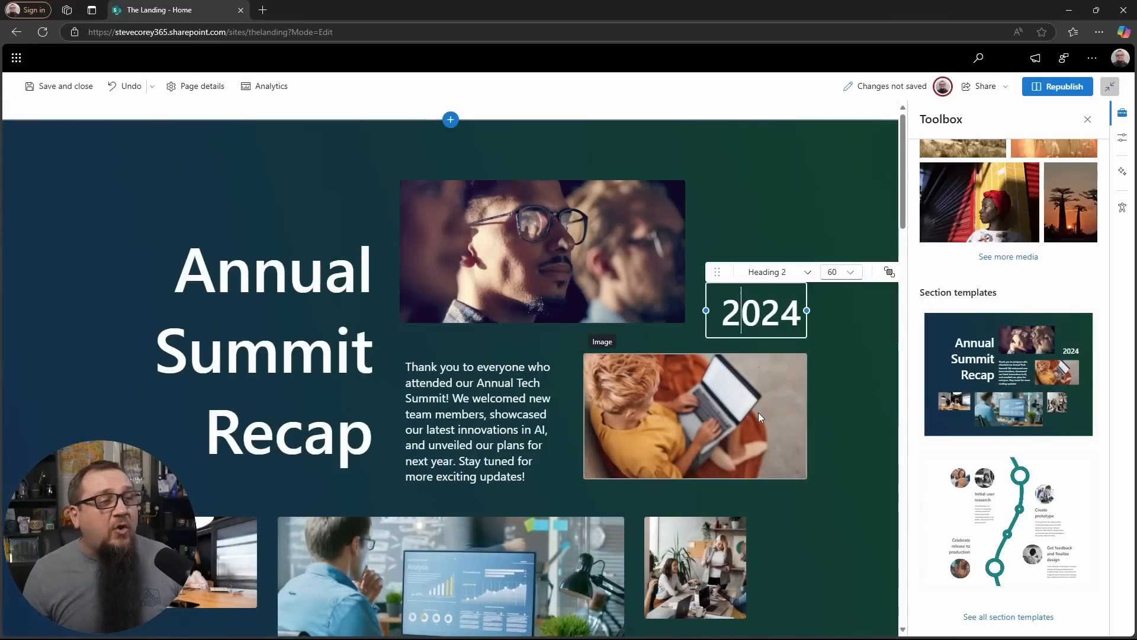
left_click(759, 413)
scroll(378, 382, "down", 3)
left_click(603, 415)
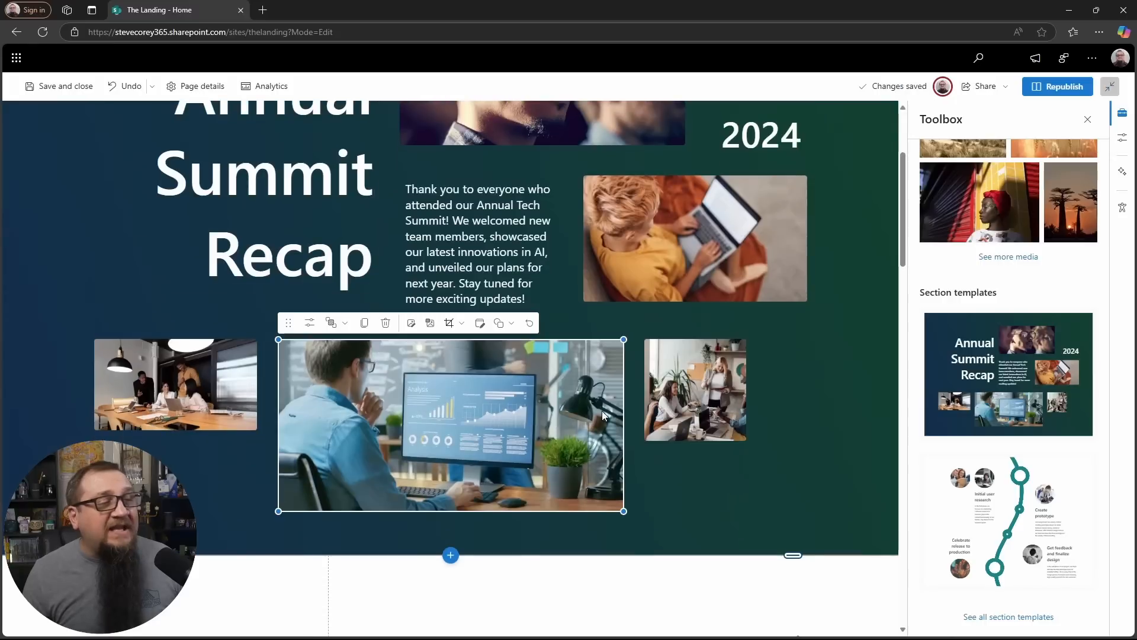
left_click(709, 411)
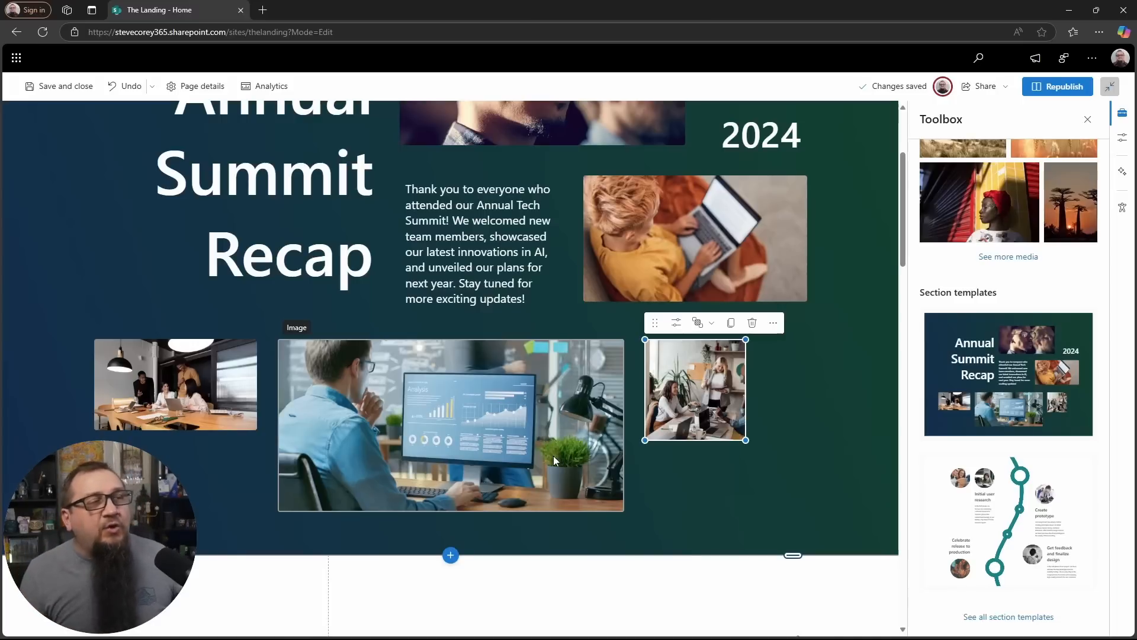
scroll(552, 456, "up", 3)
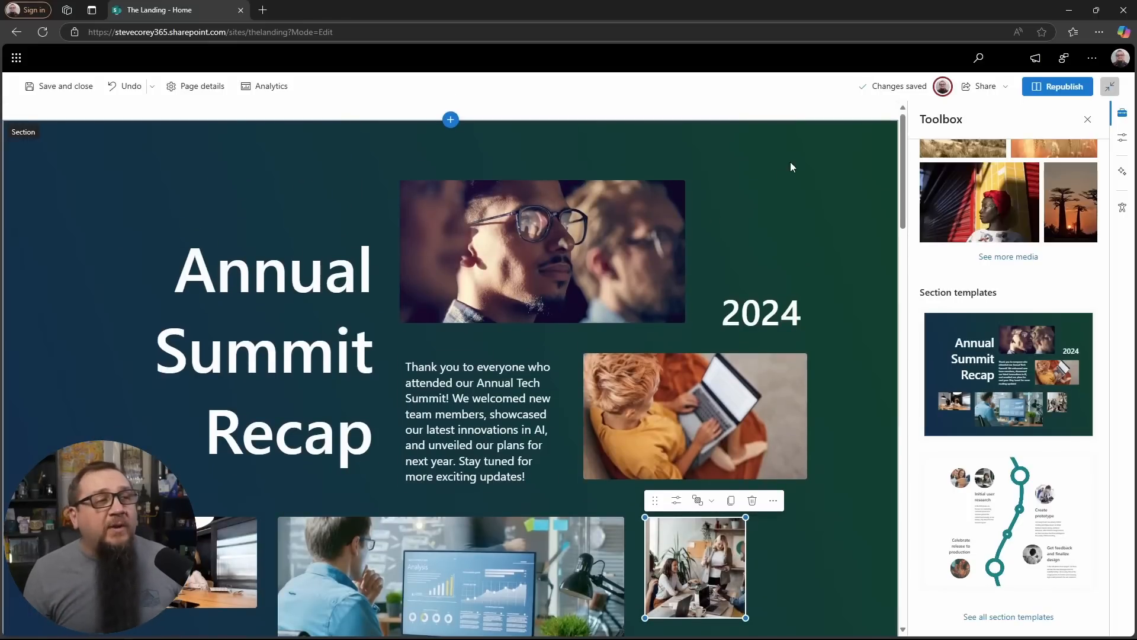
Step: Delete the Annual Summit Recap section
left_click(811, 213)
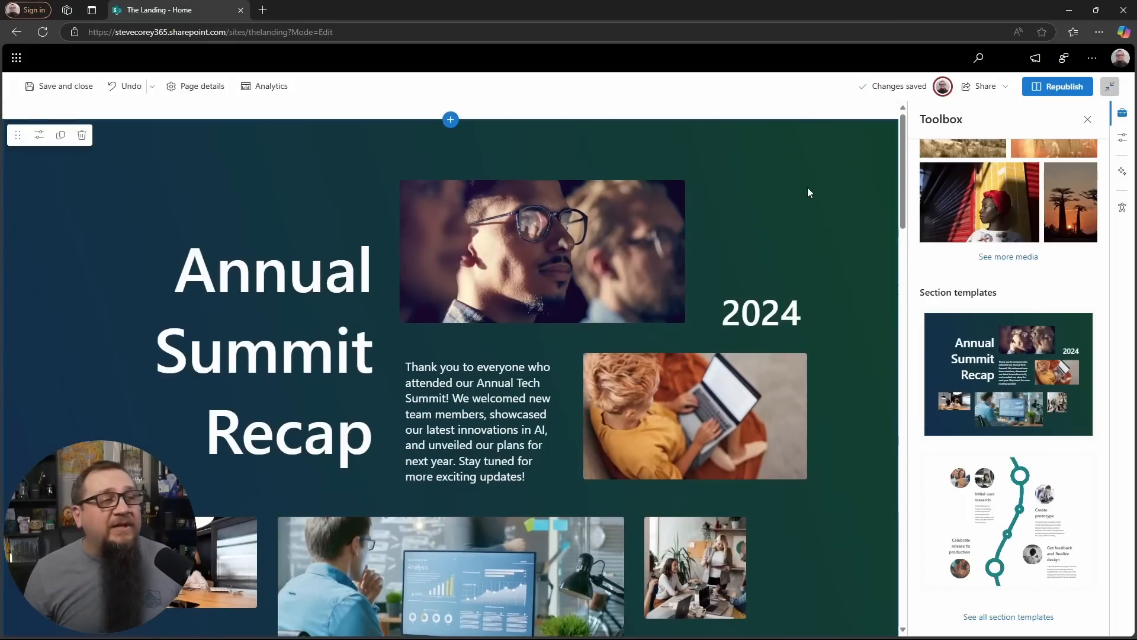
left_click(82, 135)
Step: Add the project timeline section template with the winding teal path to the page
left_click_drag(1049, 477, 454, 133)
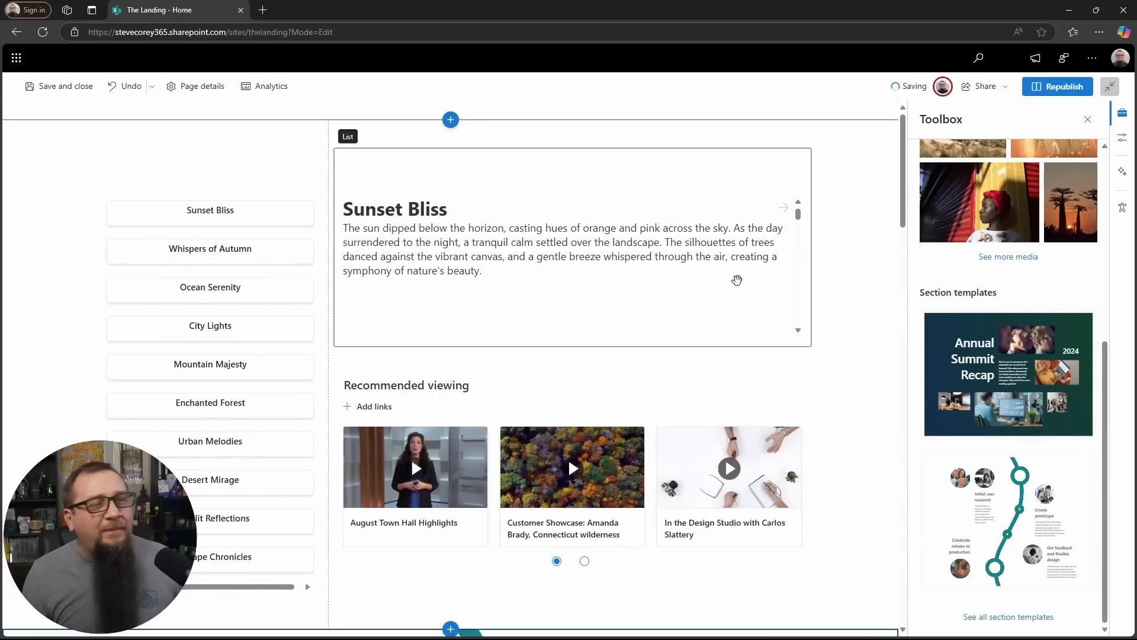
left_click_drag(615, 211, 476, 129)
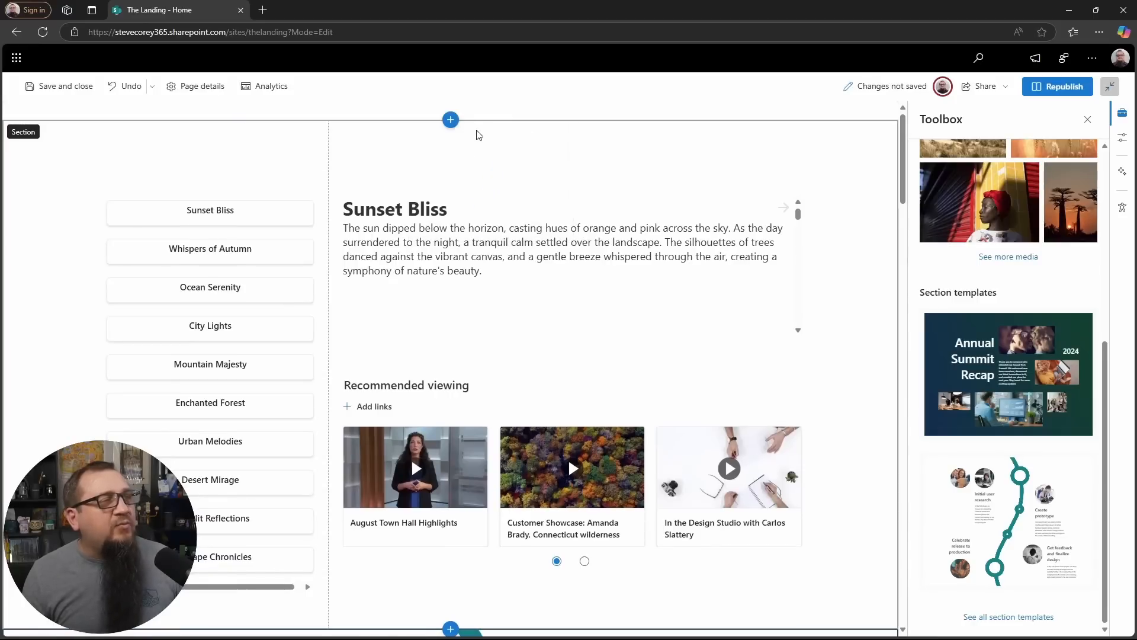
left_click_drag(1013, 545, 535, 129)
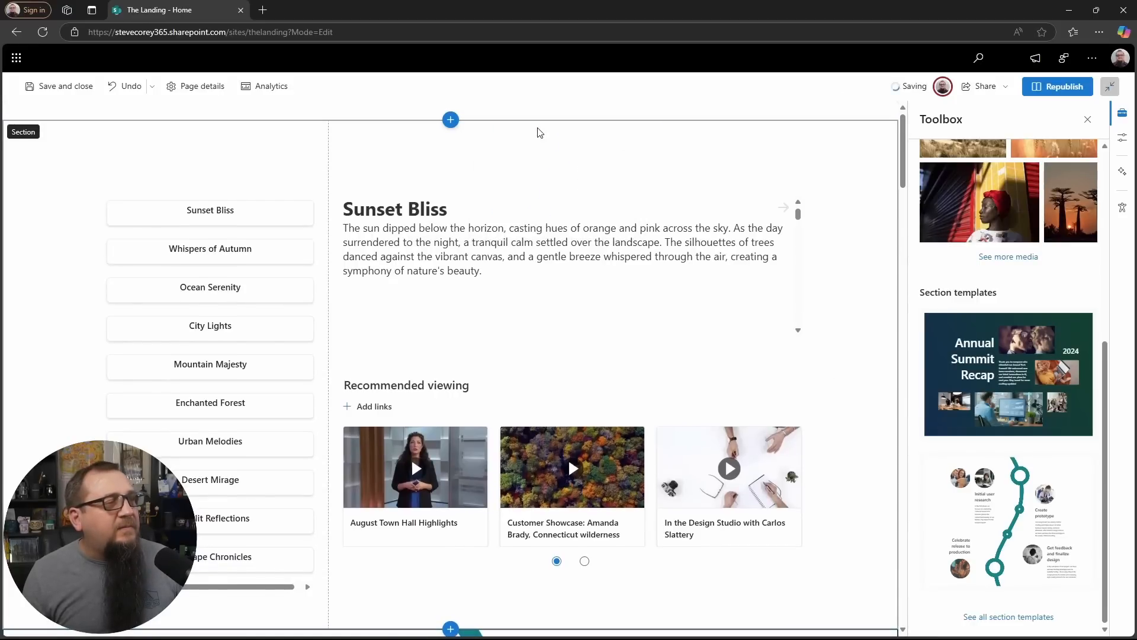
Step: Delete the duplicate timeline section beneath the first one and return to the start of the remaining timeline
scroll(634, 401, "down", 6)
scroll(630, 390, "down", 1)
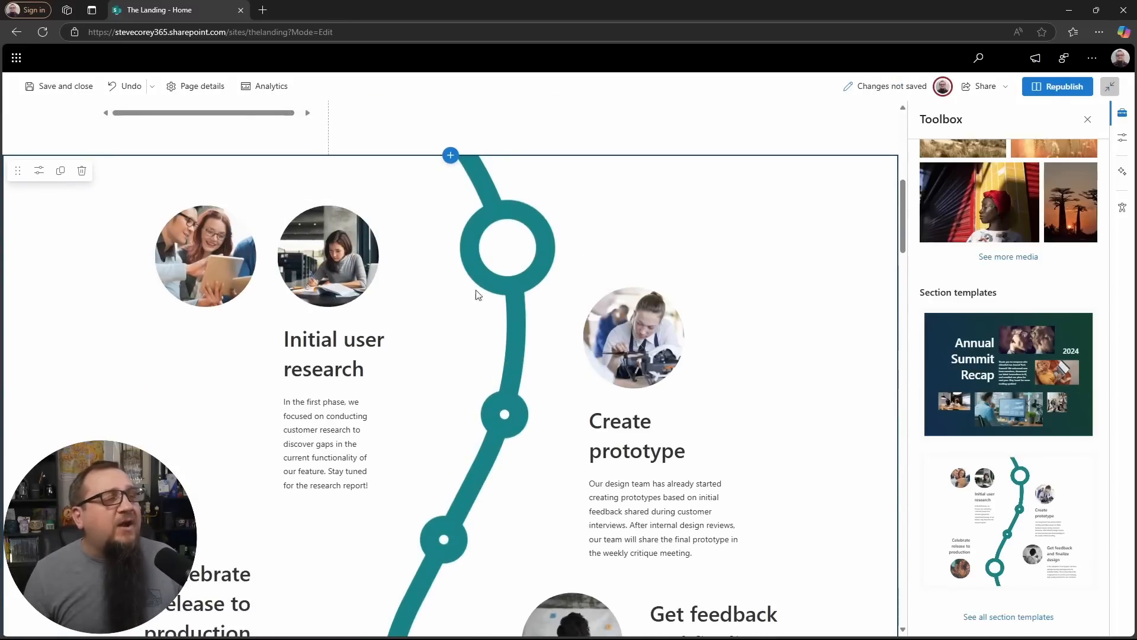
scroll(454, 419, "down", 2)
scroll(468, 427, "down", 2)
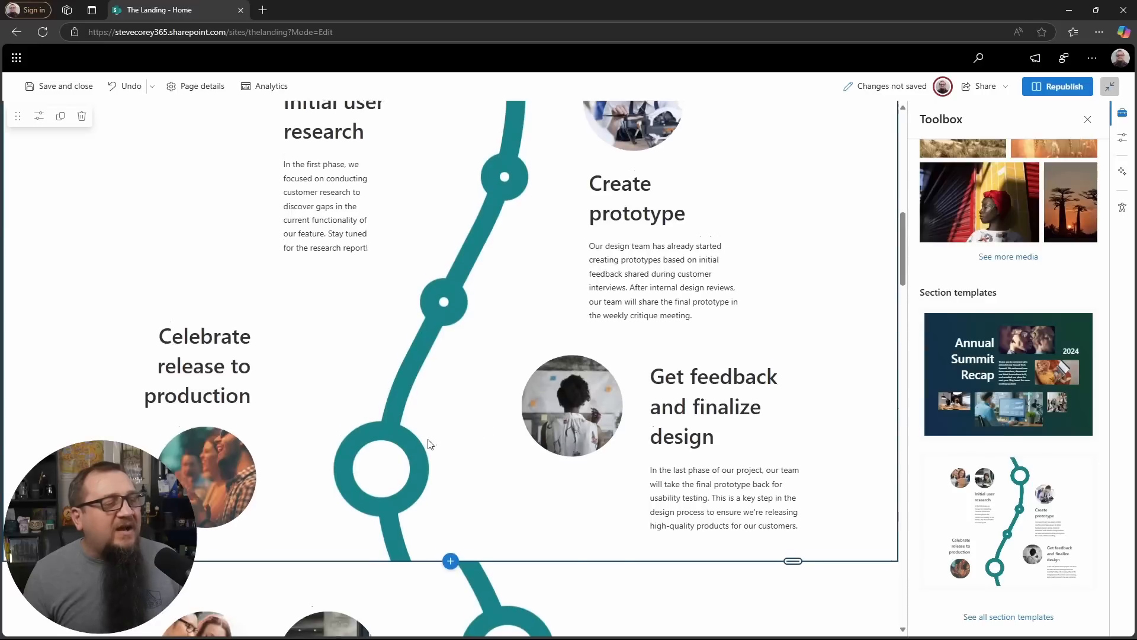
scroll(427, 444, "down", 2)
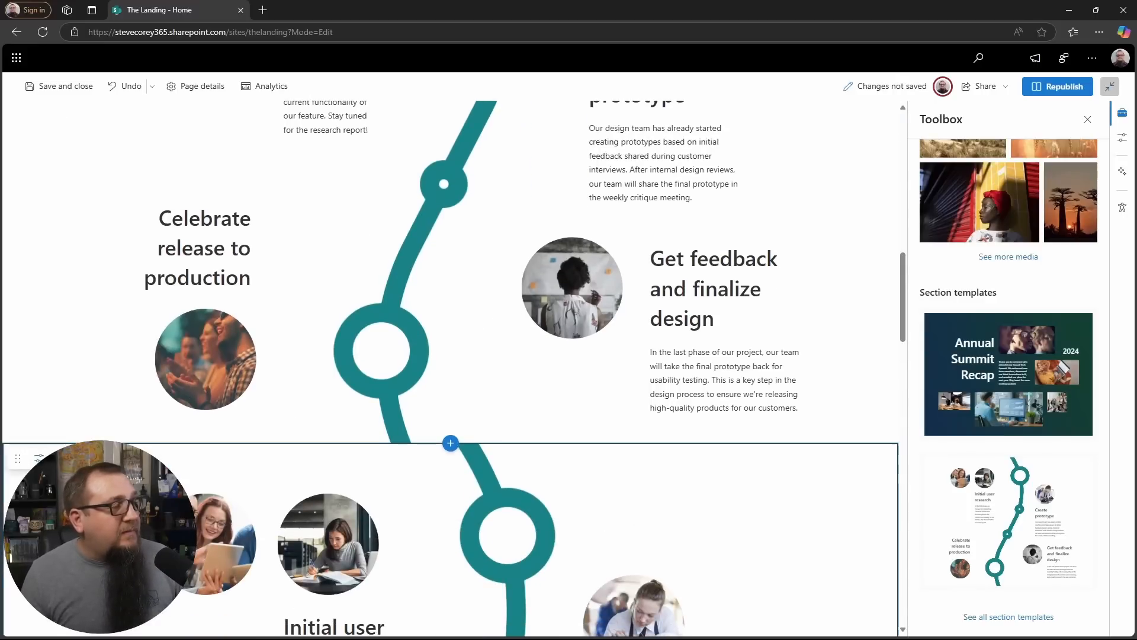
left_click(82, 458)
scroll(533, 436, "up", 4)
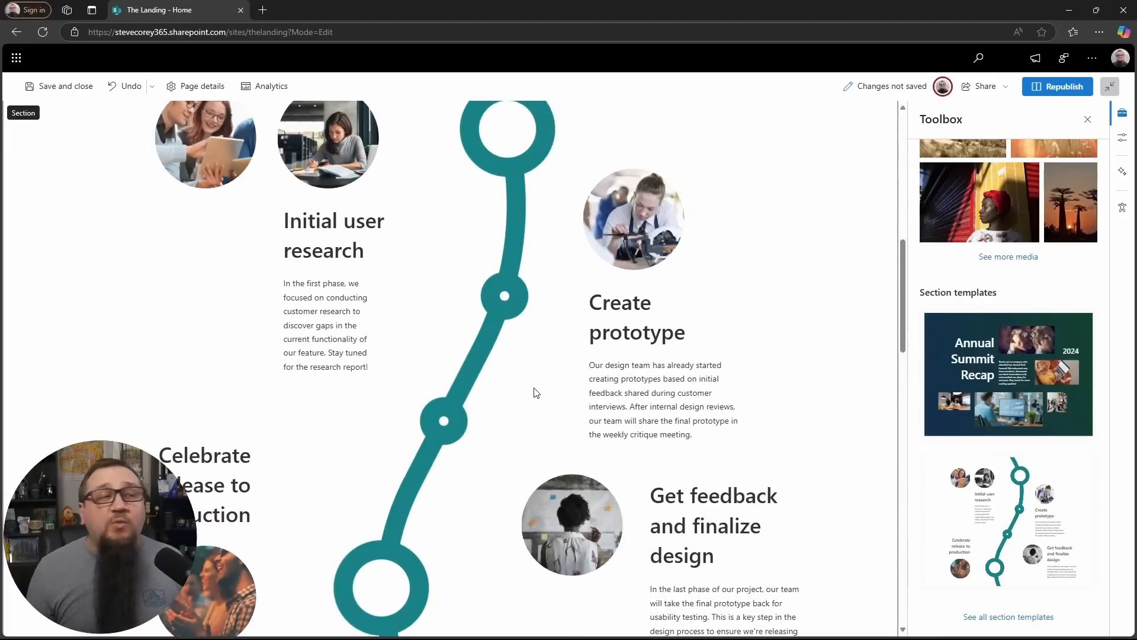
scroll(344, 270, "up", 2)
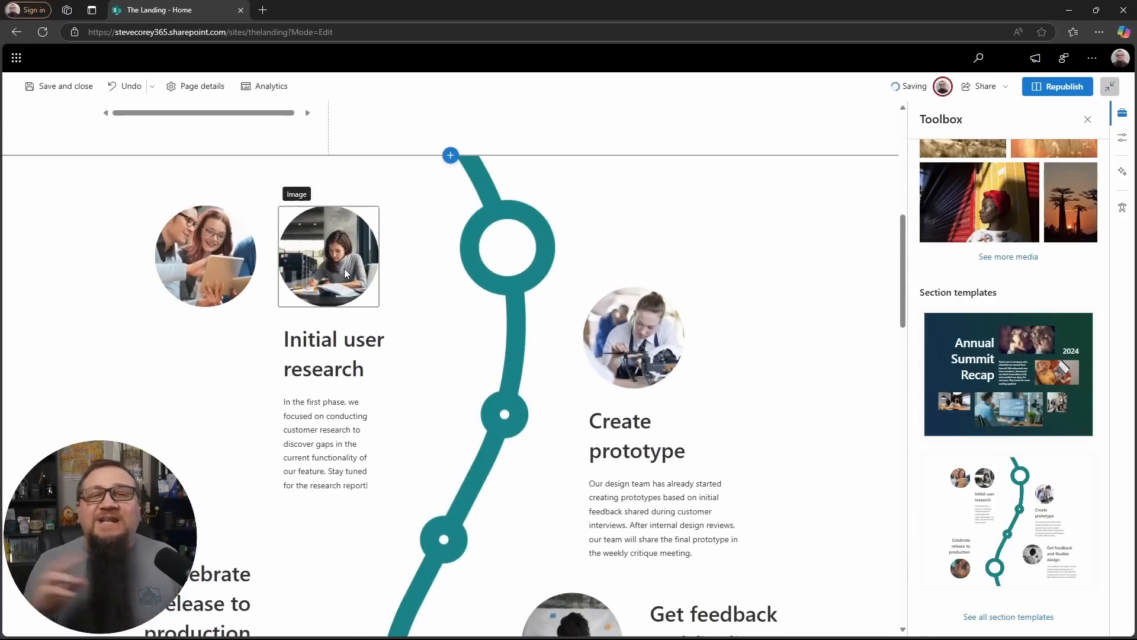